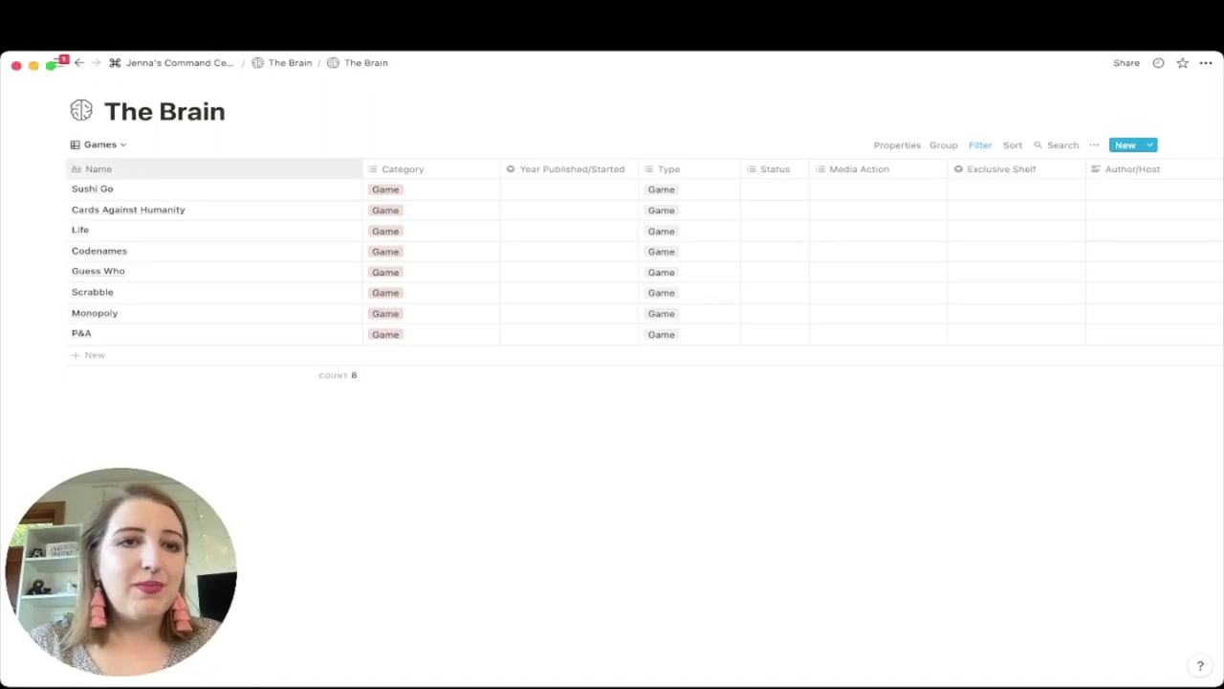
Step: Switch The Brain database to the All view and look through its entries and list of views
click(99, 145)
click(56, 189)
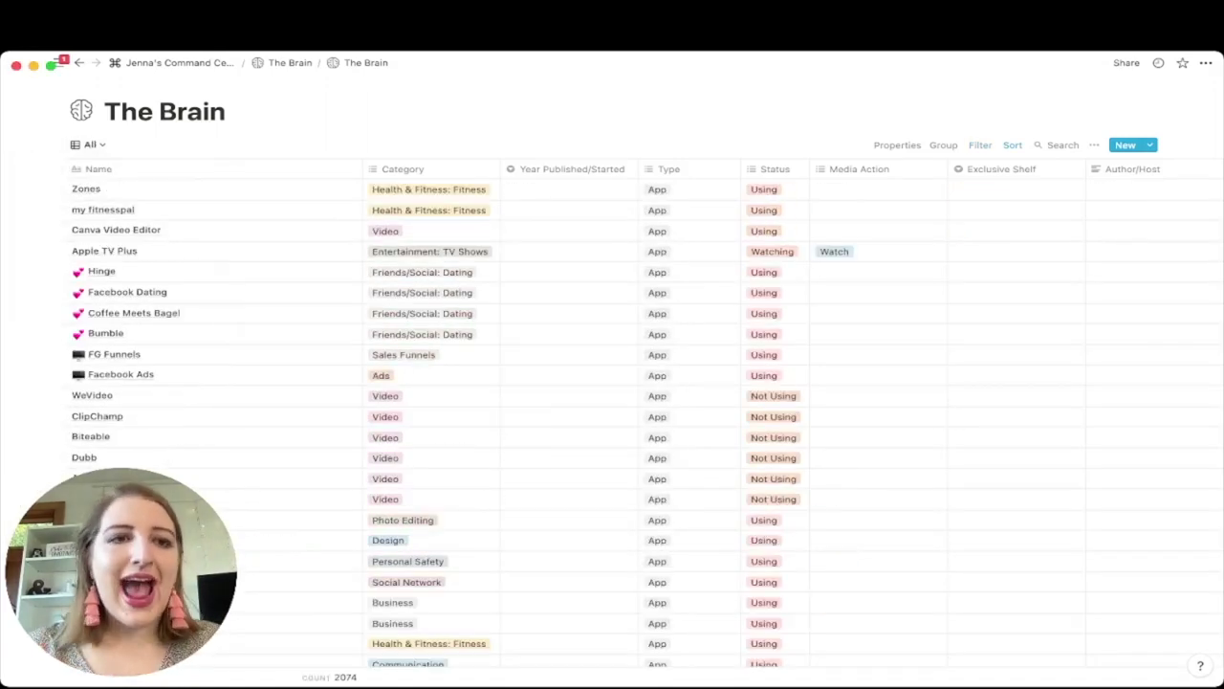
scroll(287, 325, down, 10)
scroll(287, 325, down, 5)
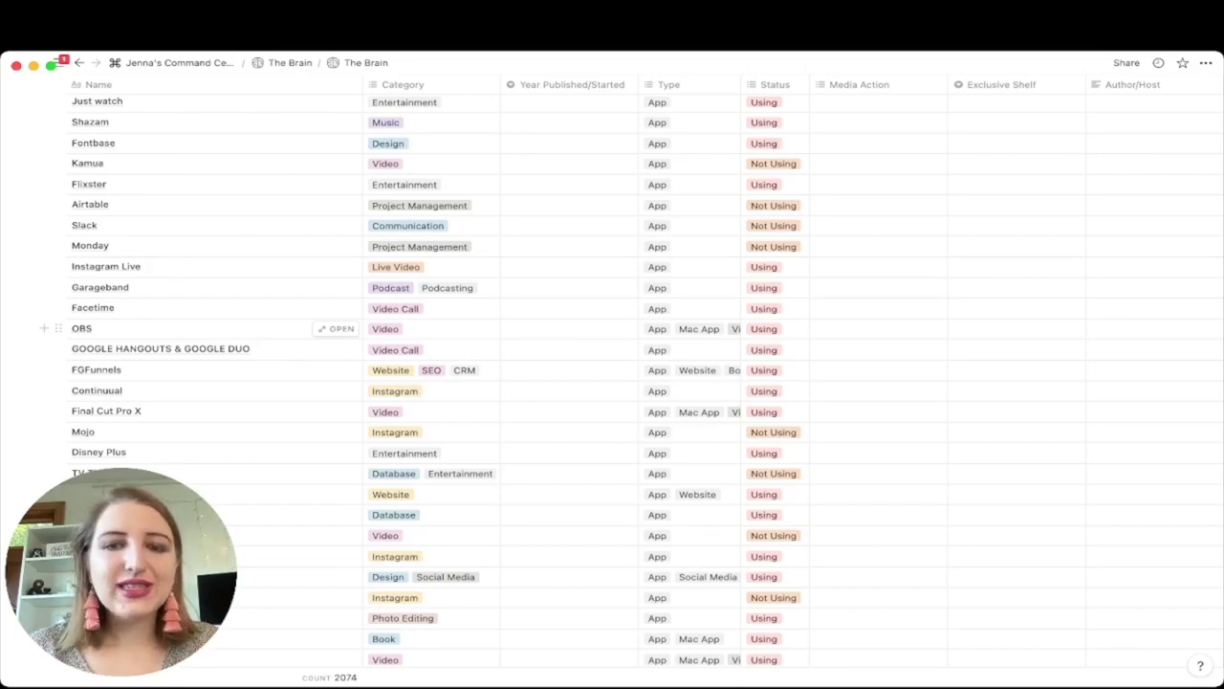
scroll(287, 328, up, 15)
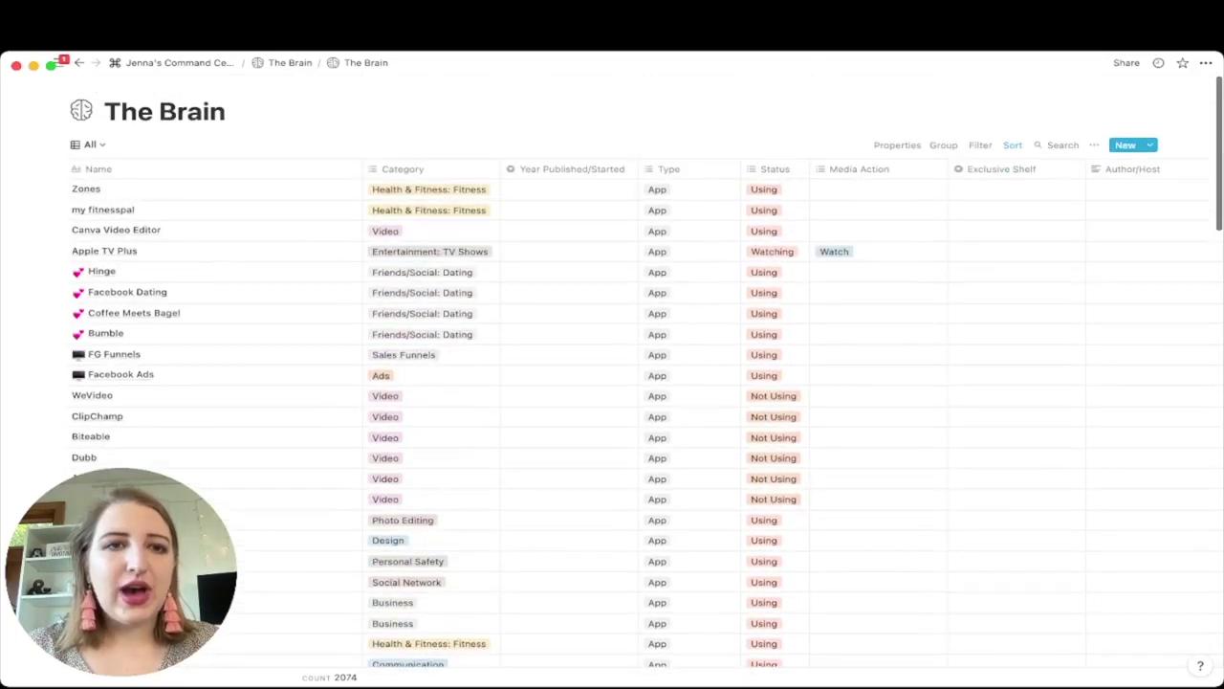
click(90, 144)
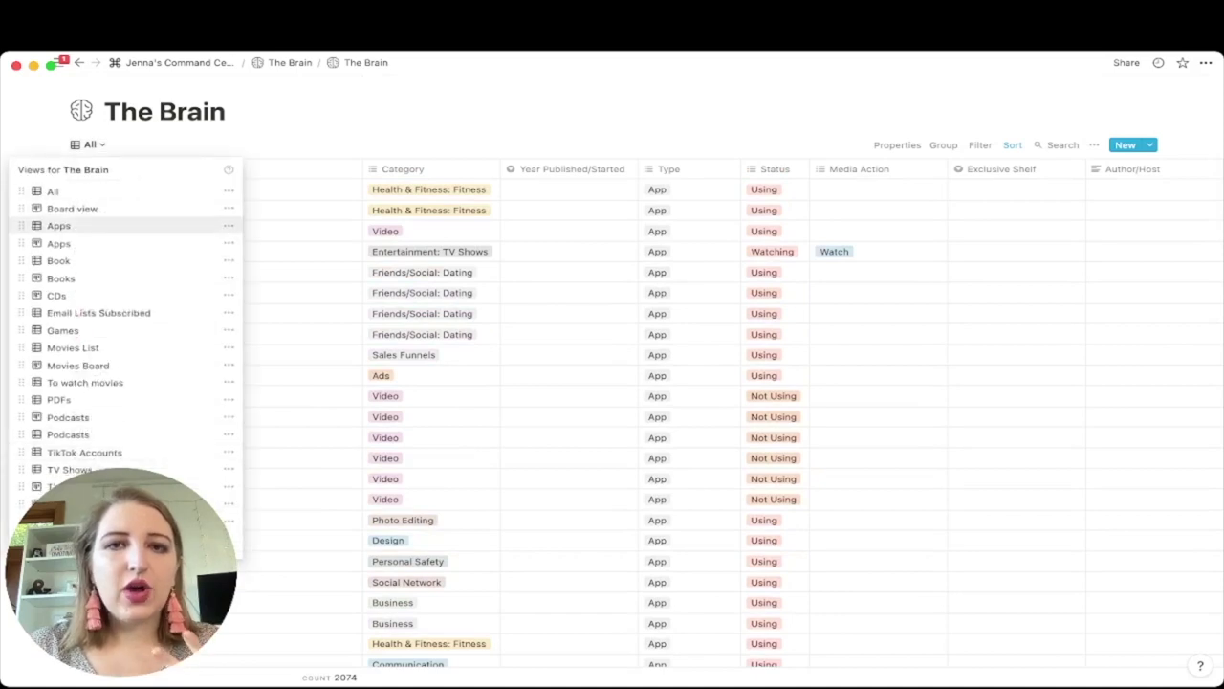
key(Escape)
Step: Review the available Type options for the Zones entry without changing its selection
click(670, 188)
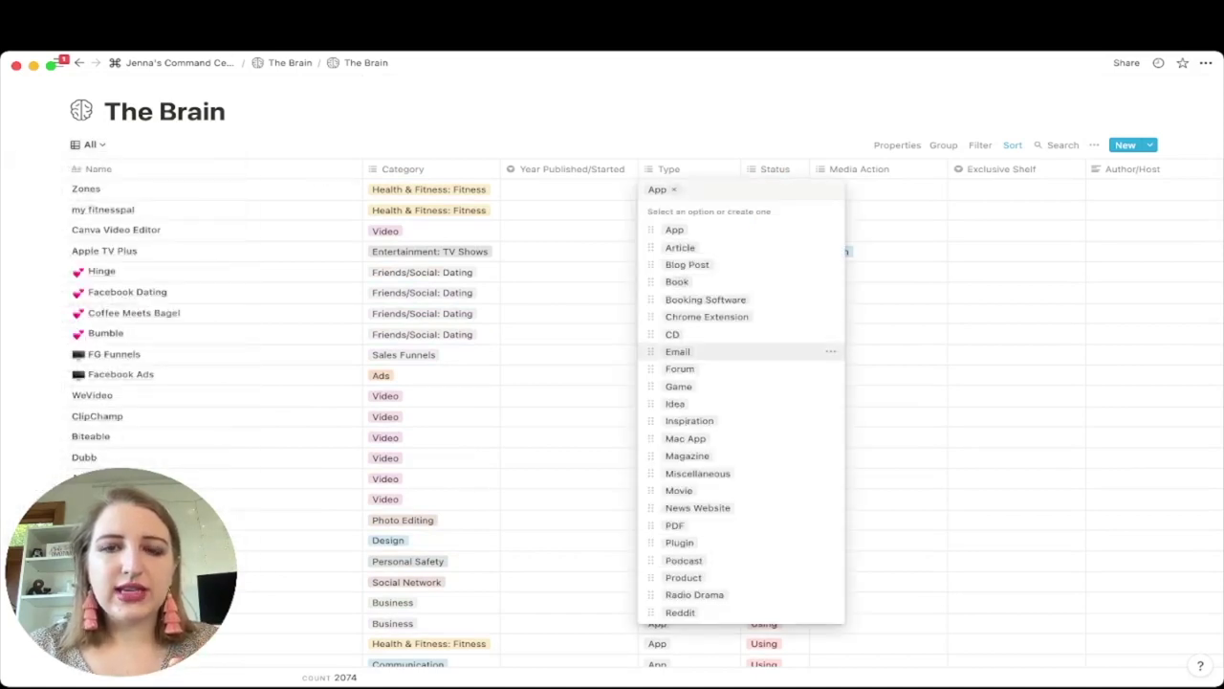
scroll(689, 383, down, 3)
scroll(741, 402, down, 2)
scroll(741, 401, up, 7)
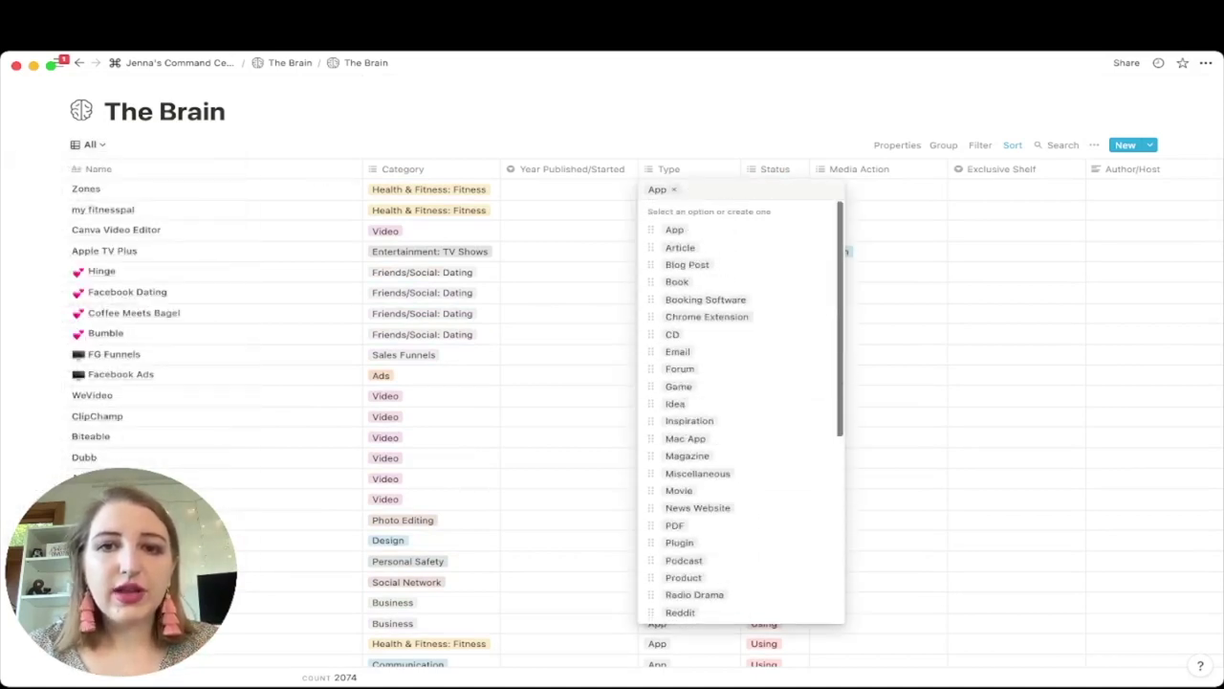
key(Escape)
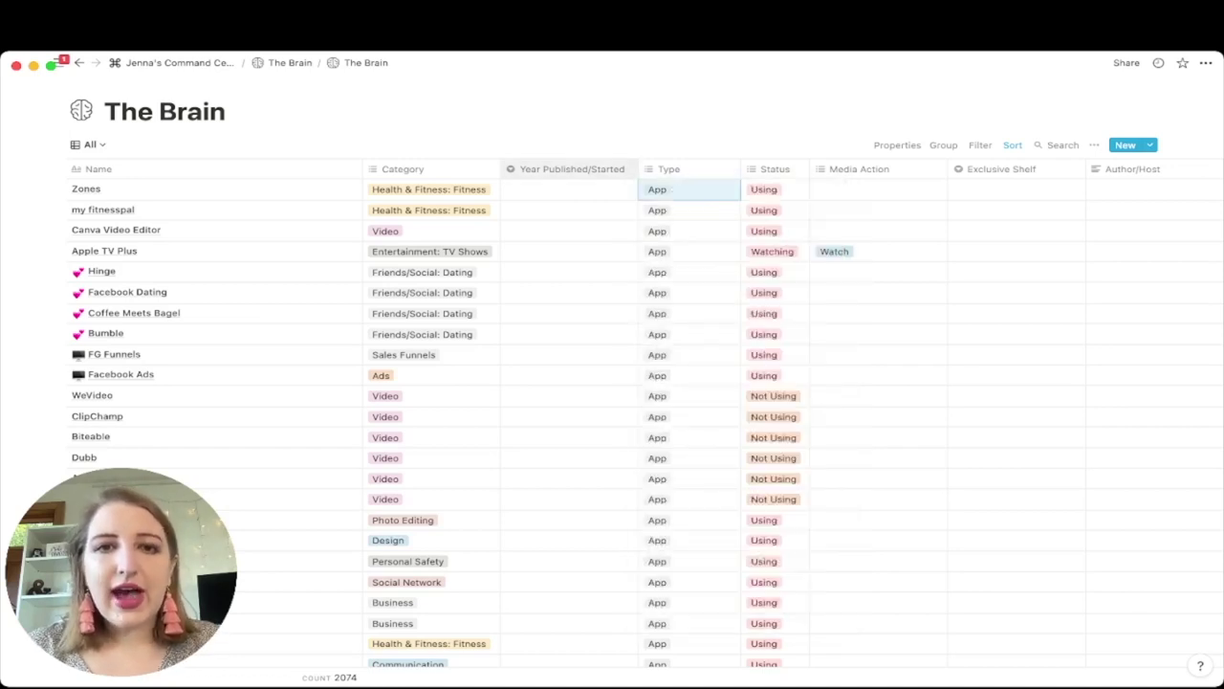
Step: Review the Year Published/Started options for the Zones entry and the property types available for that column
click(568, 189)
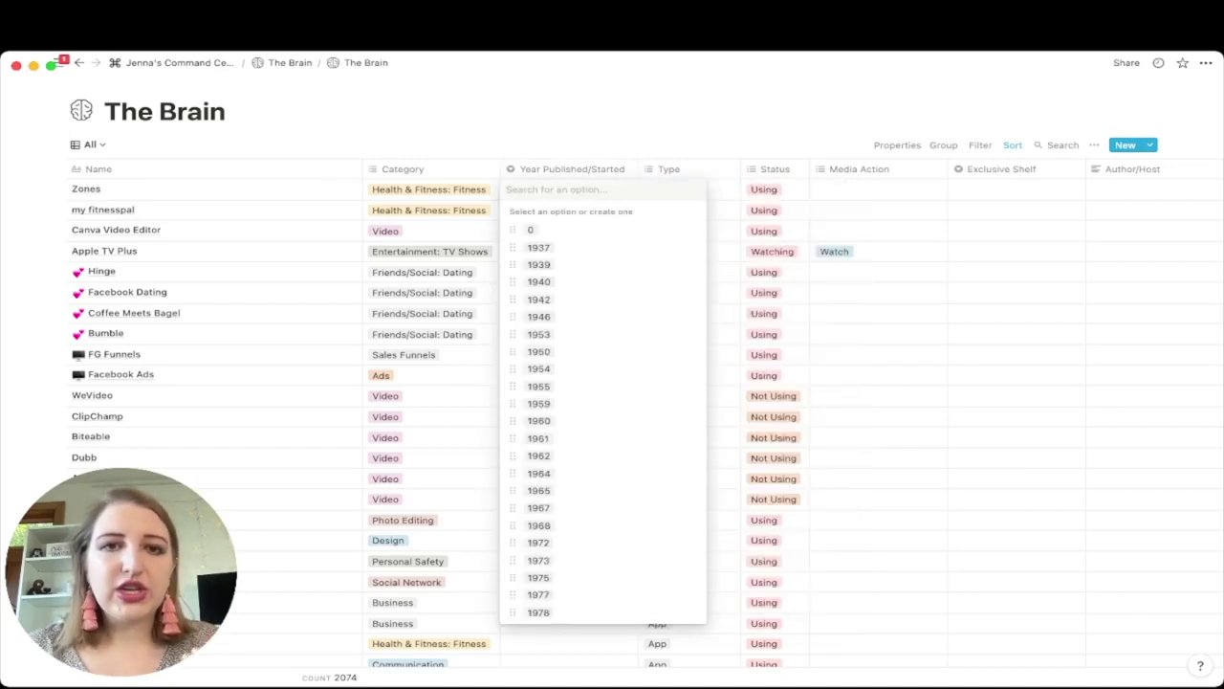
key(Escape)
click(572, 169)
click(524, 238)
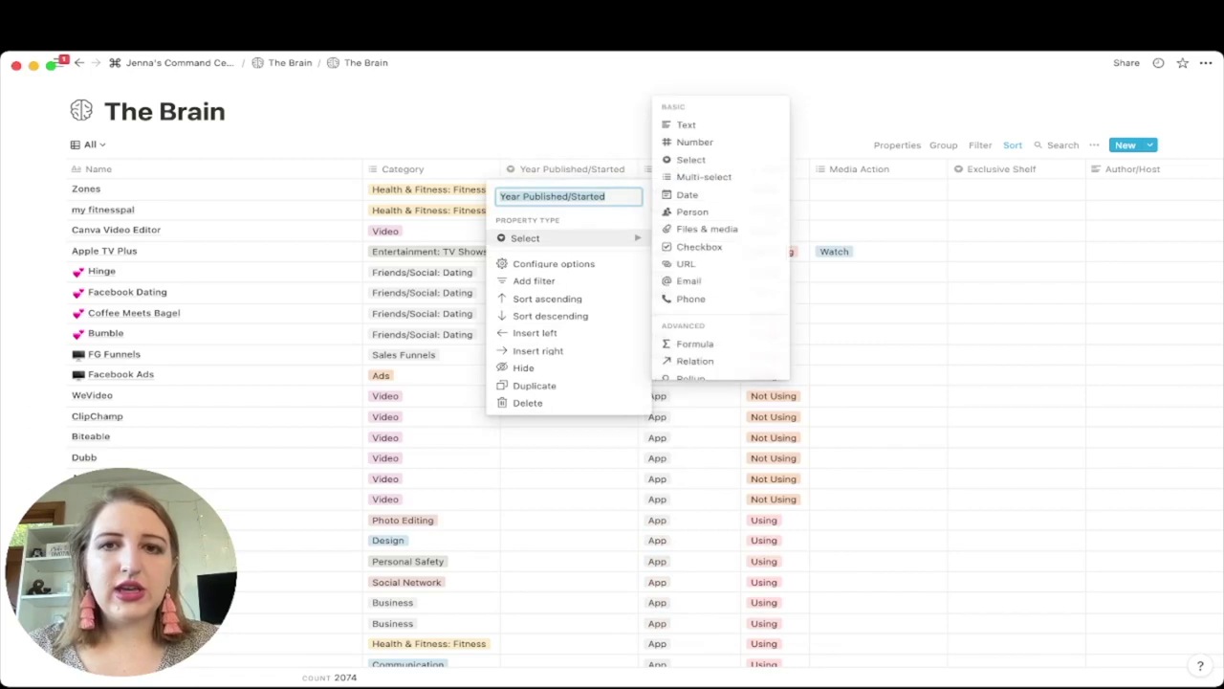
key(Escape)
key(Escape)
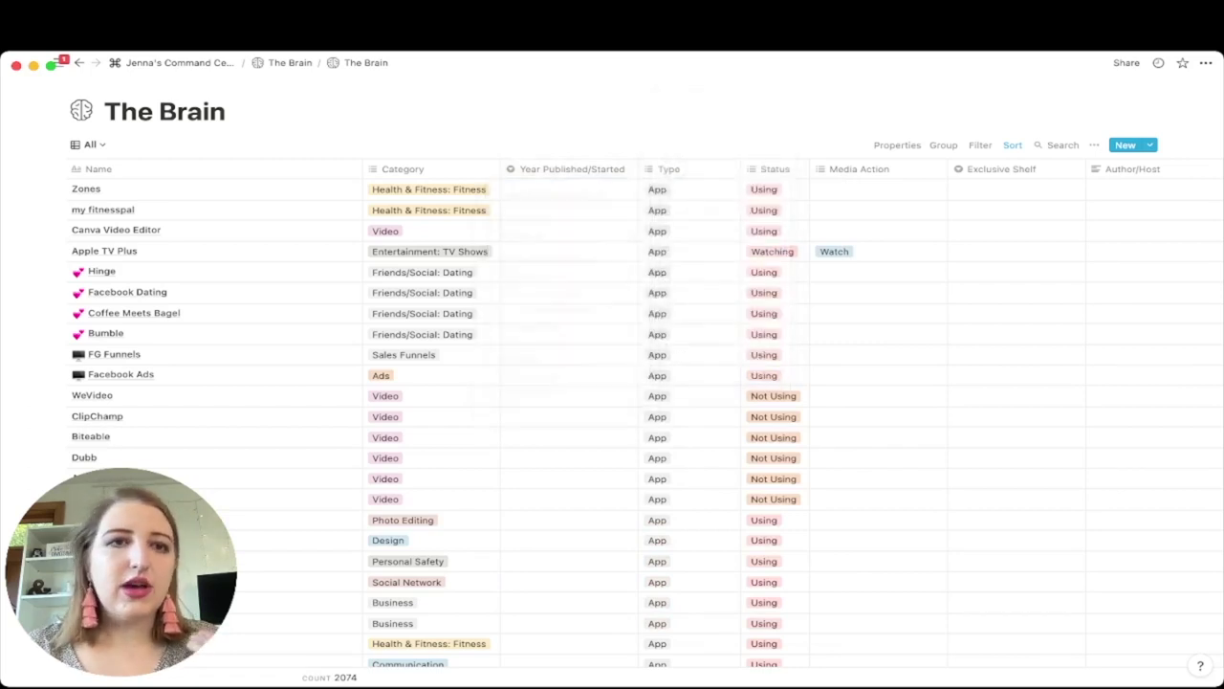
Step: Switch to the Movies List view and clear the Movie type from its first entry
click(89, 144)
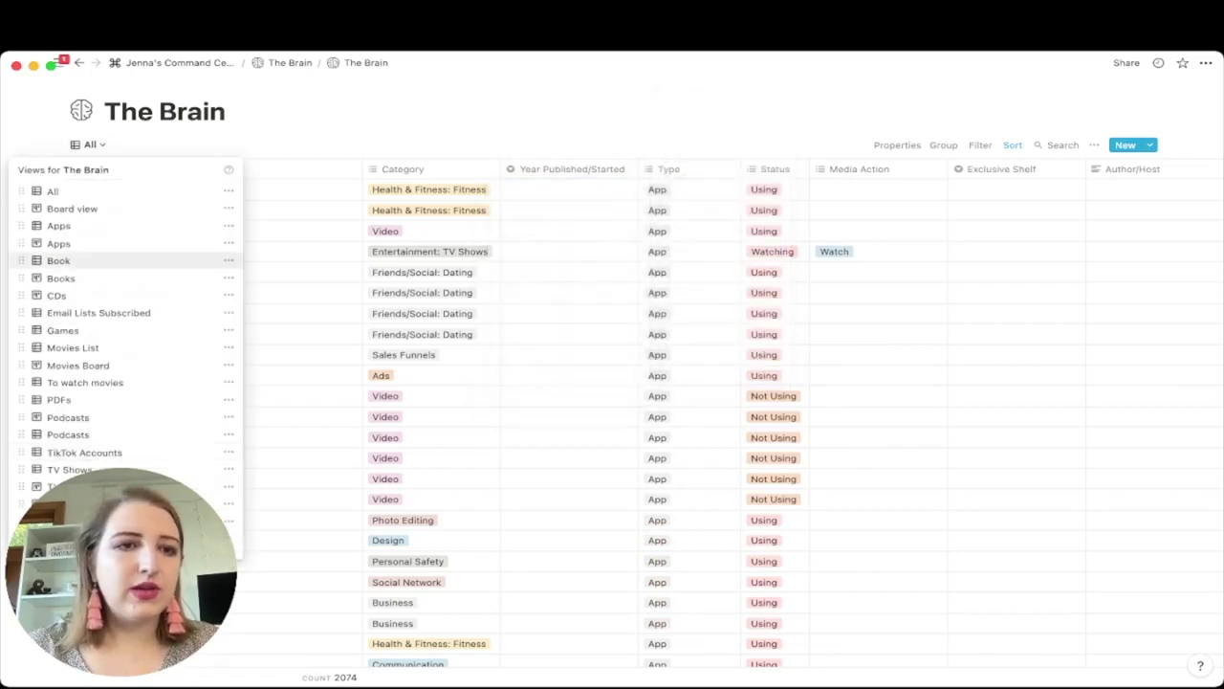
click(72, 347)
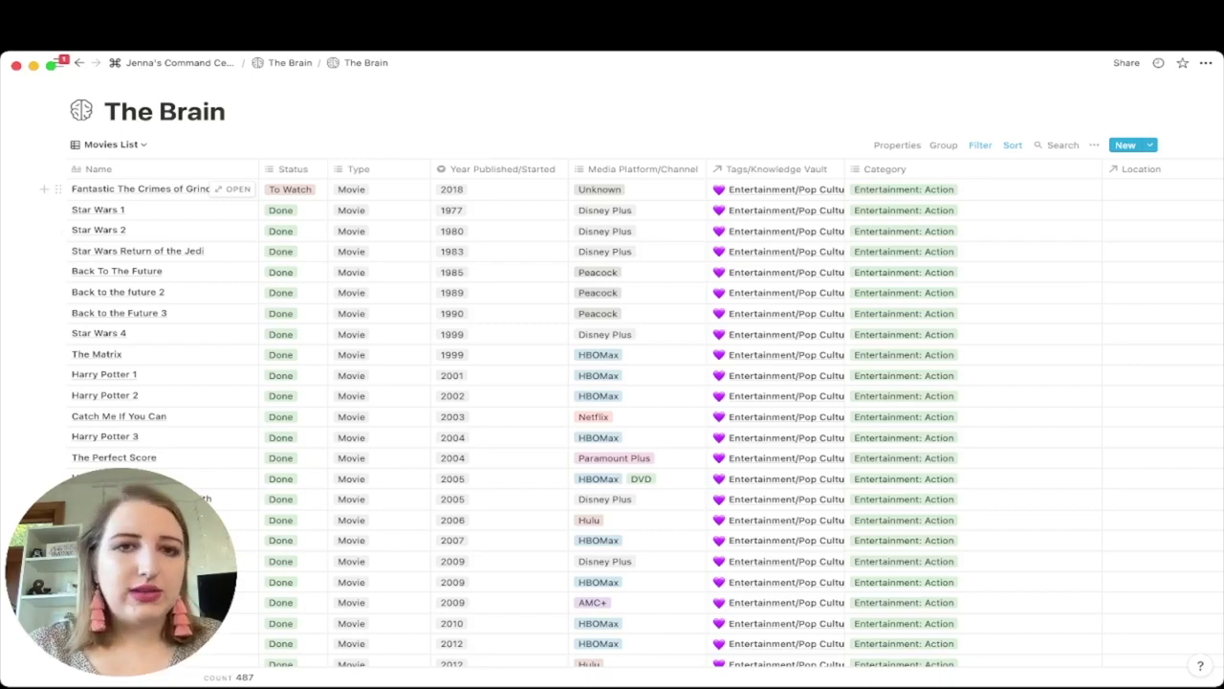
click(351, 189)
key(BackSpace)
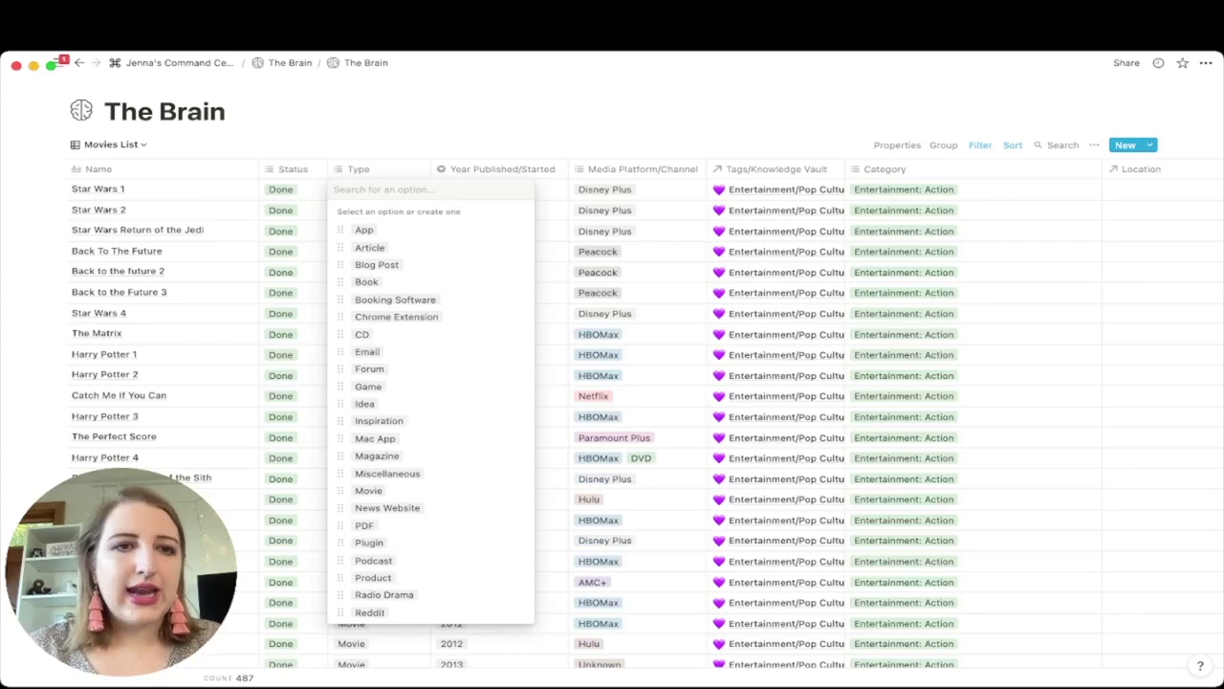
key(Escape)
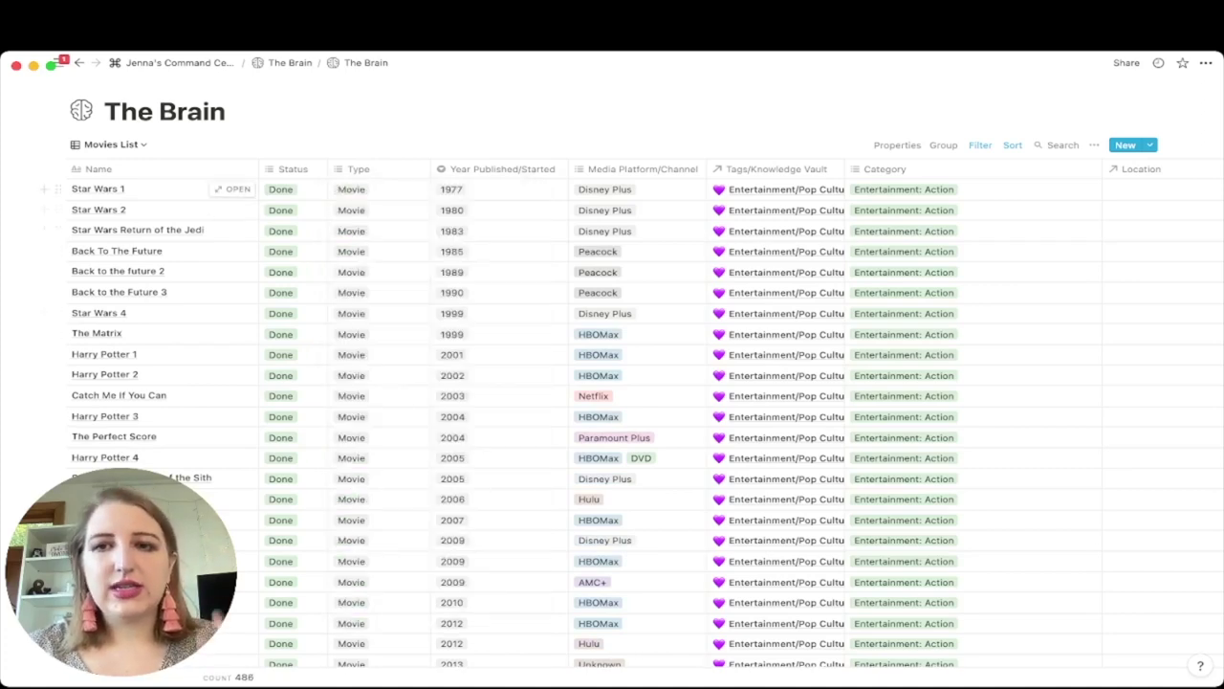
Step: Sort the Movies List by Status in descending order and move that rule to the first sort priority
scroll(612, 421, right, 10)
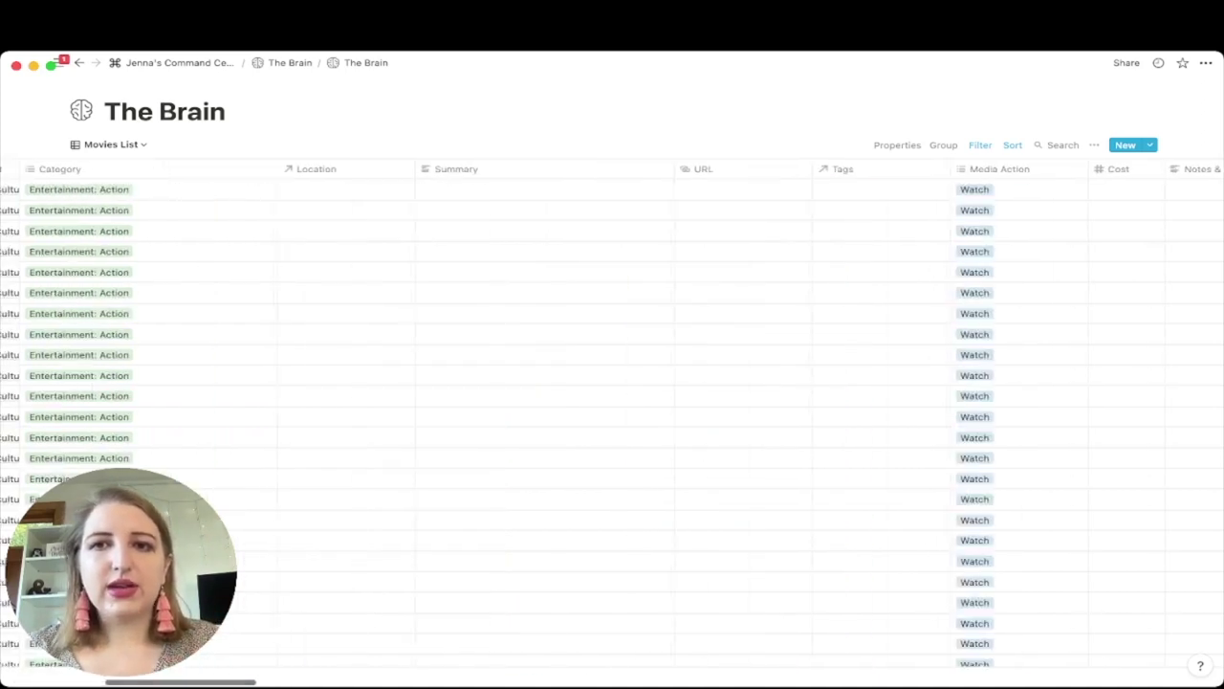
scroll(612, 421, left, 9)
scroll(612, 421, left, 3)
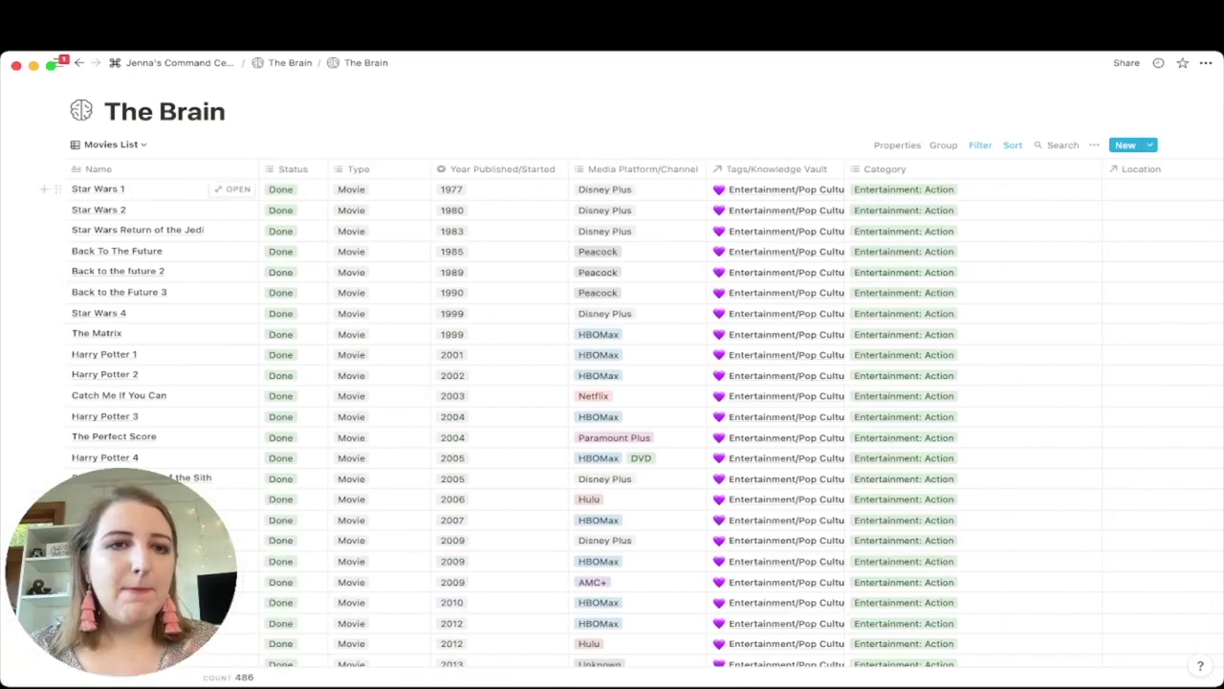
scroll(613, 421, down, 20)
scroll(612, 382, up, 20)
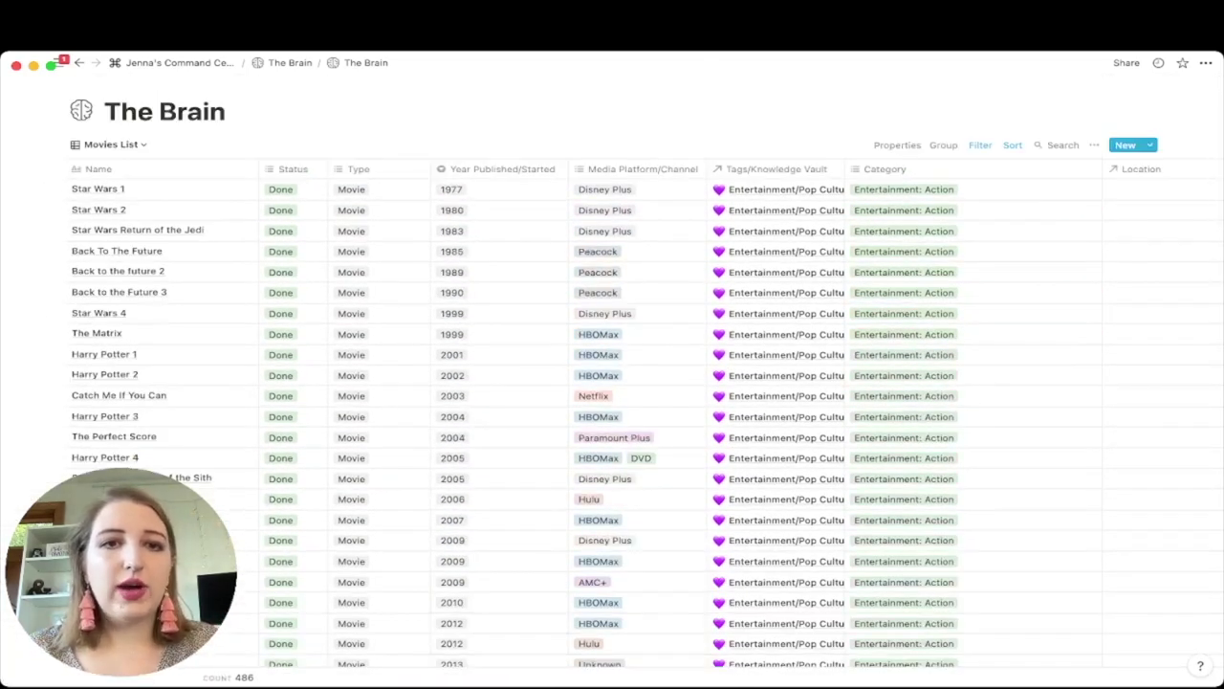
click(292, 169)
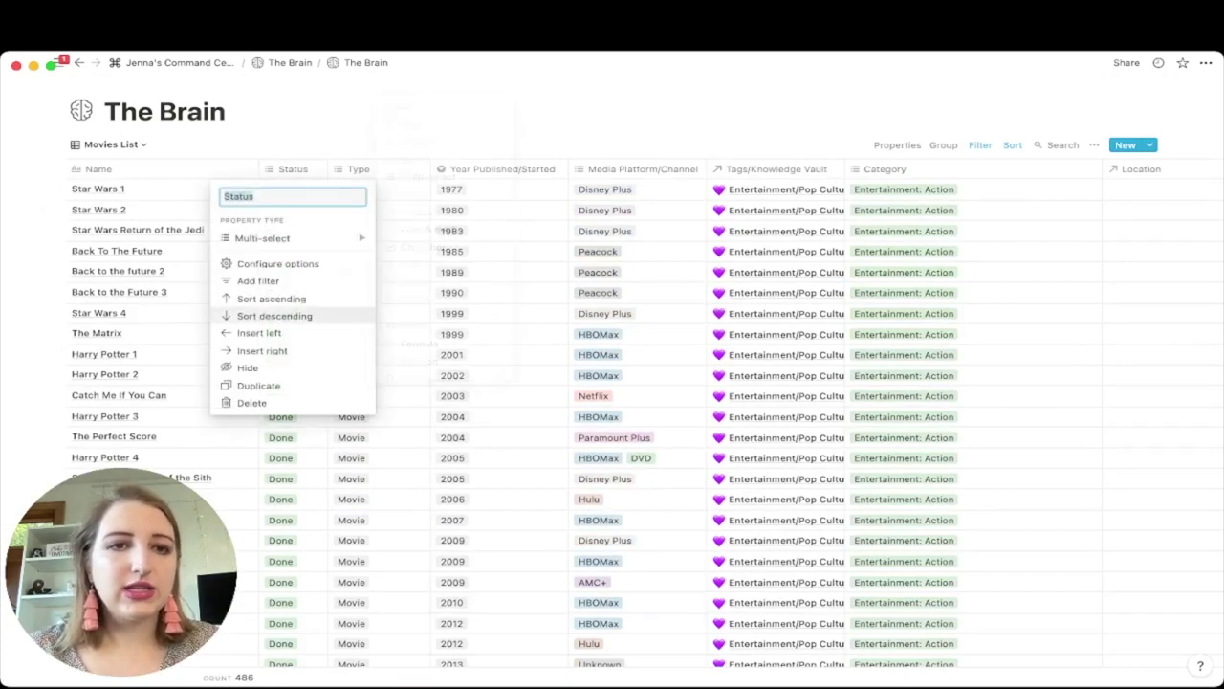
click(274, 316)
drag(888, 296, 890, 195)
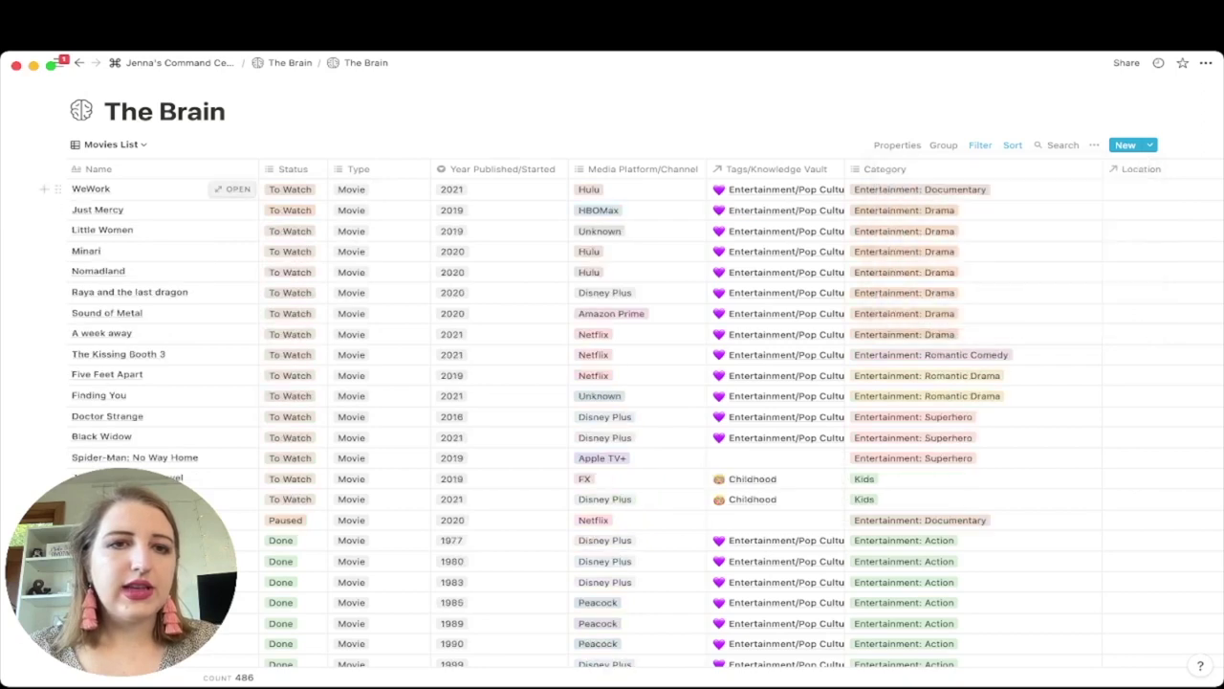
click(230, 189)
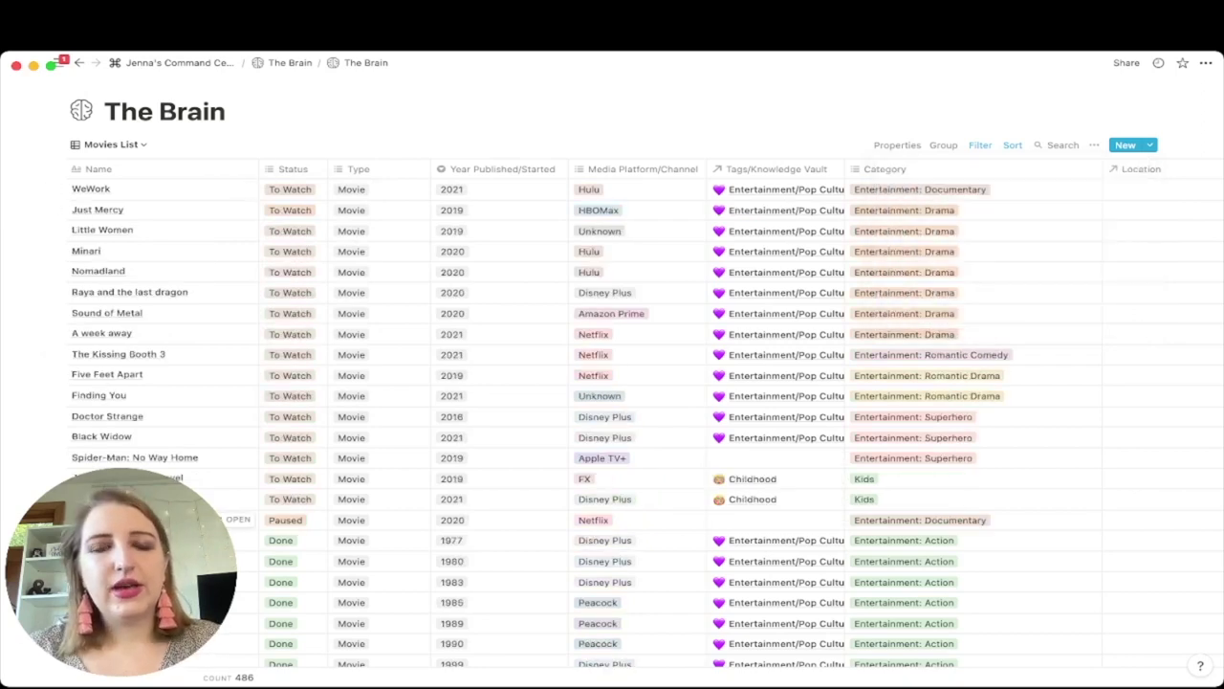
Step: Check the filter of the Movies List and switch to the Movies Board view
click(980, 145)
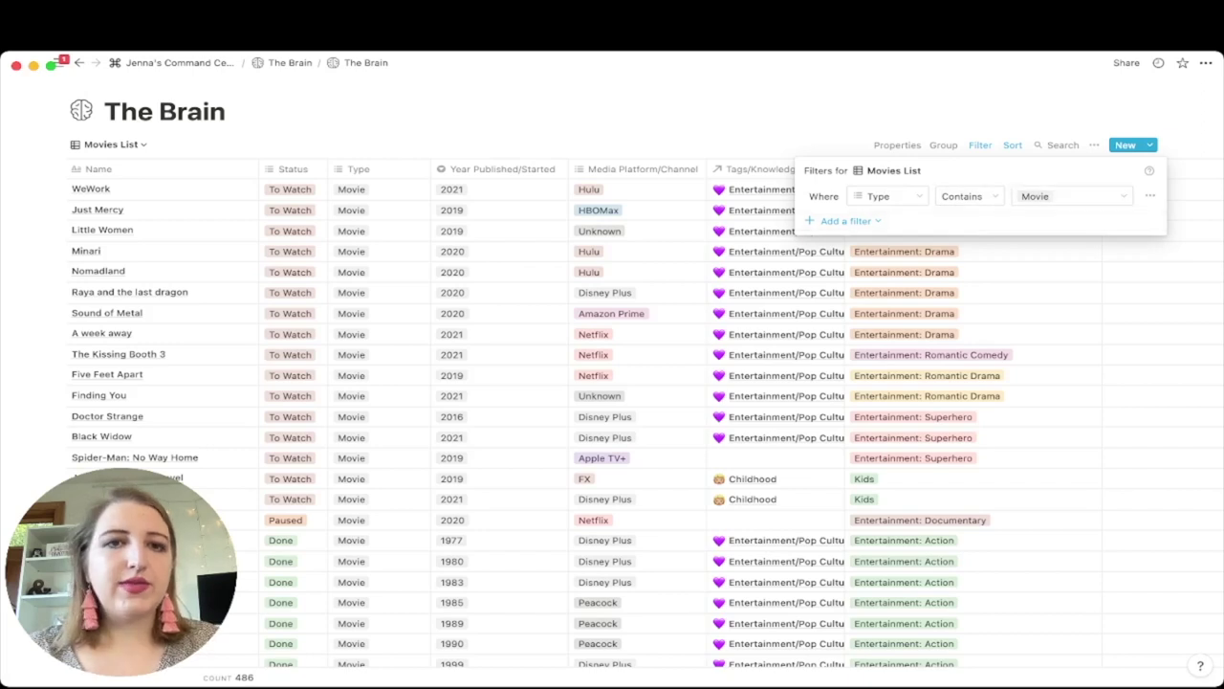
key(Escape)
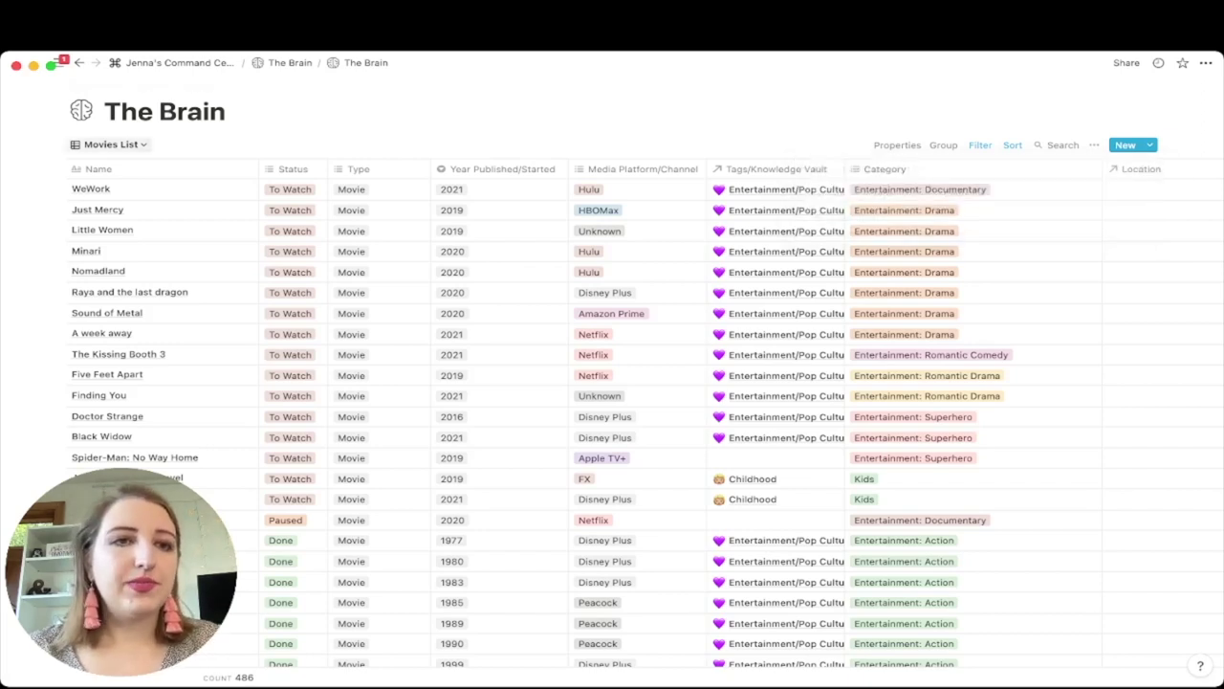
click(110, 145)
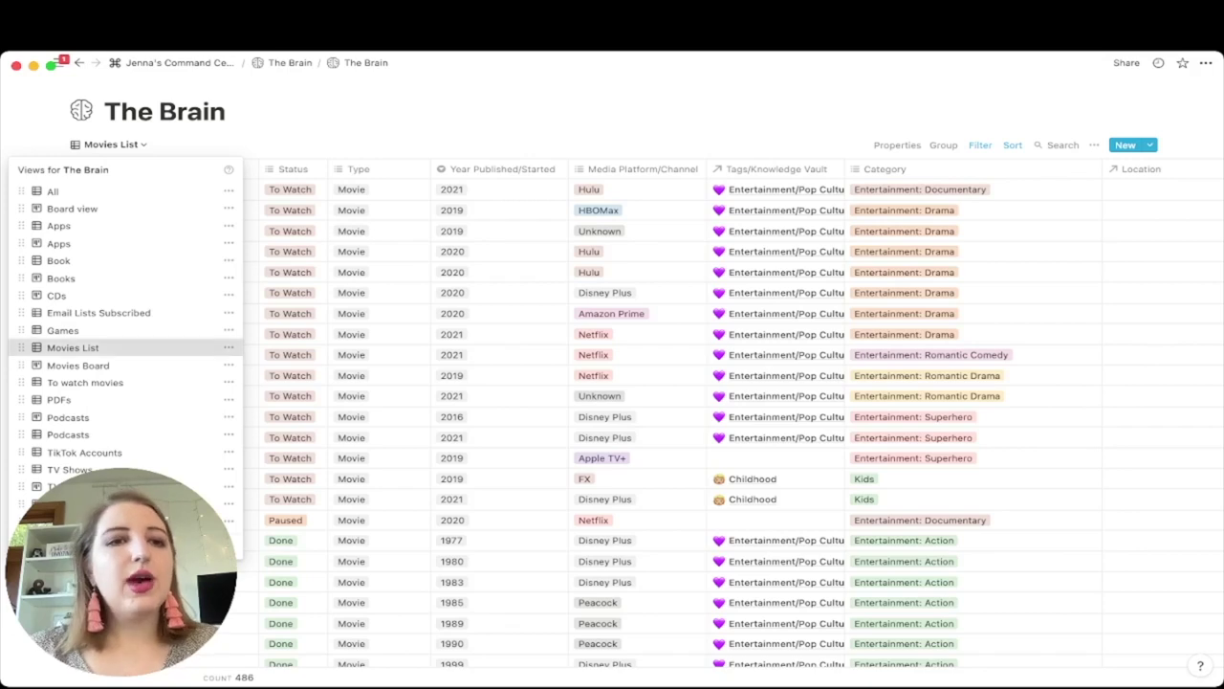
click(79, 366)
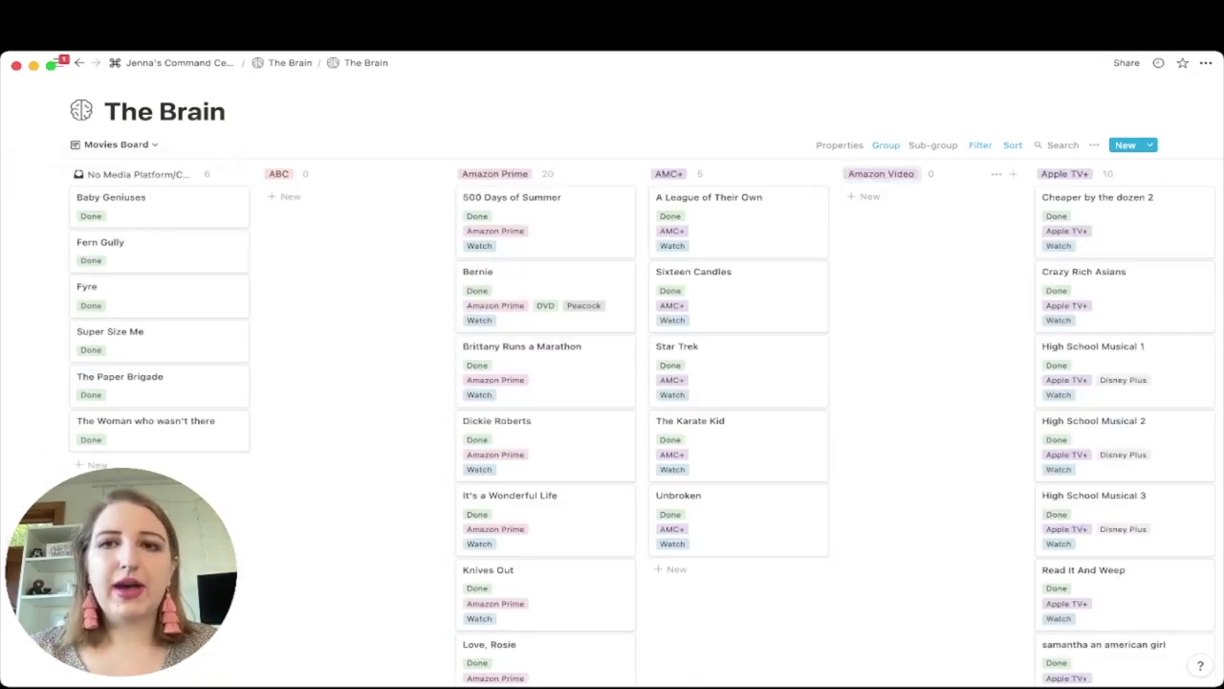
scroll(612, 421, right, 5)
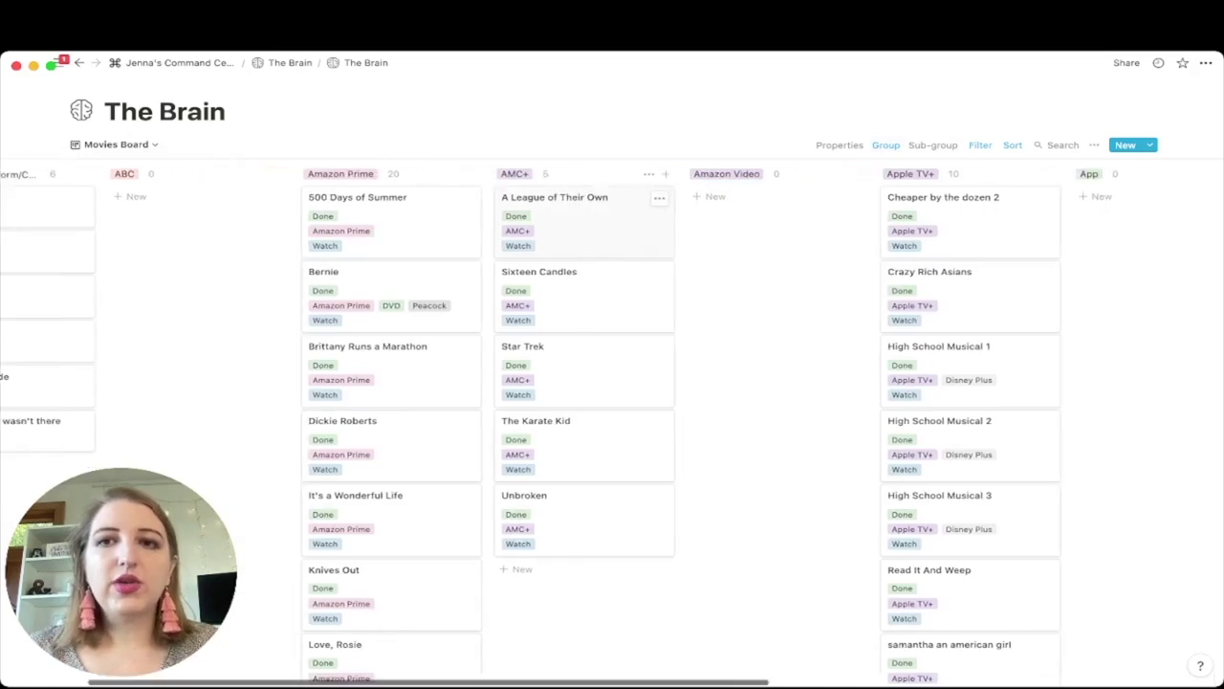
Step: Group the Movies Board by Year Published/Started and look through the year columns
click(886, 144)
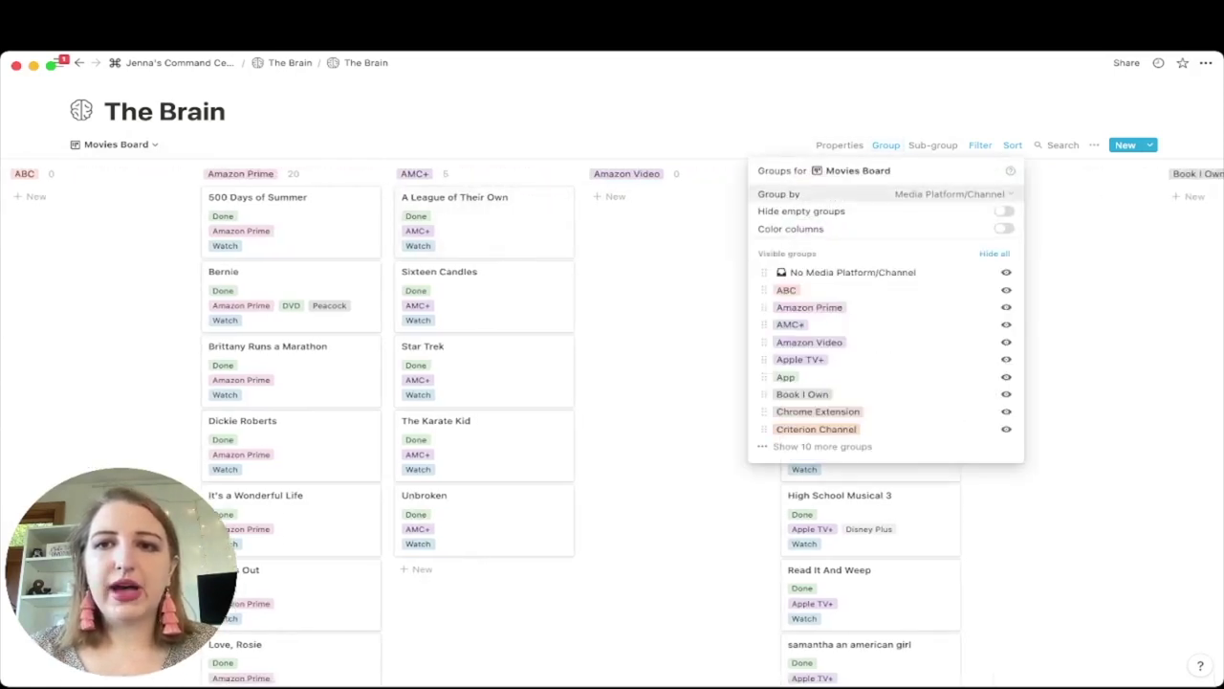
click(954, 193)
scroll(956, 366, down, 10)
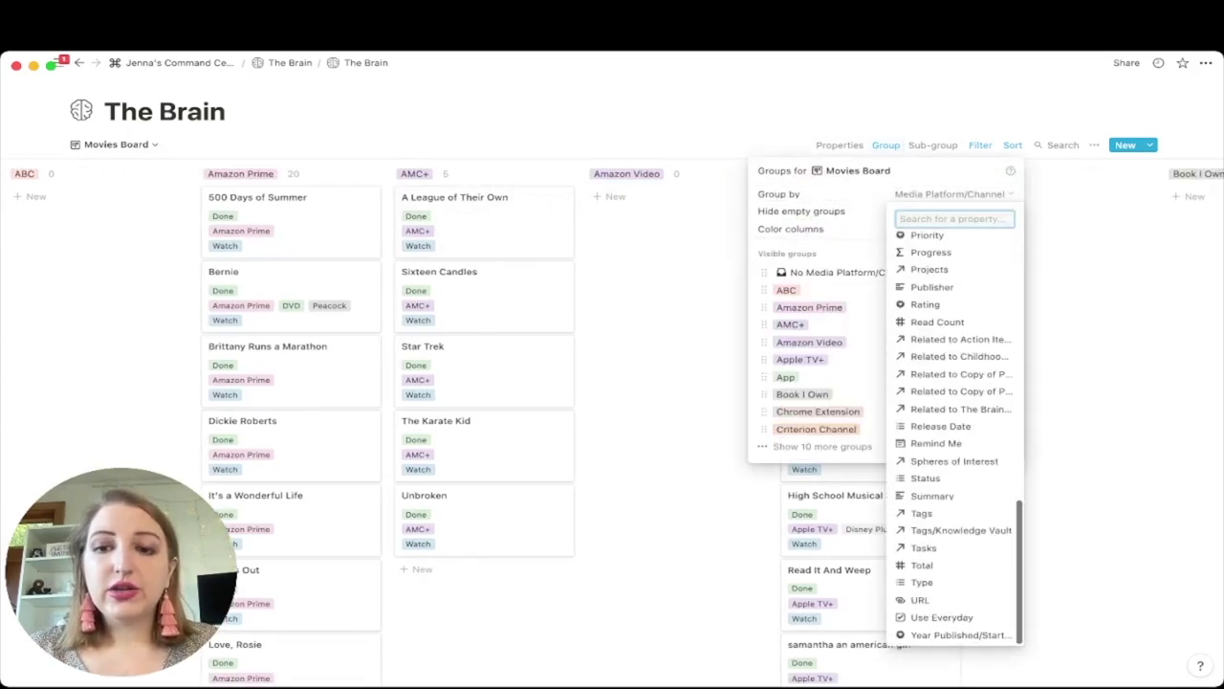
click(956, 635)
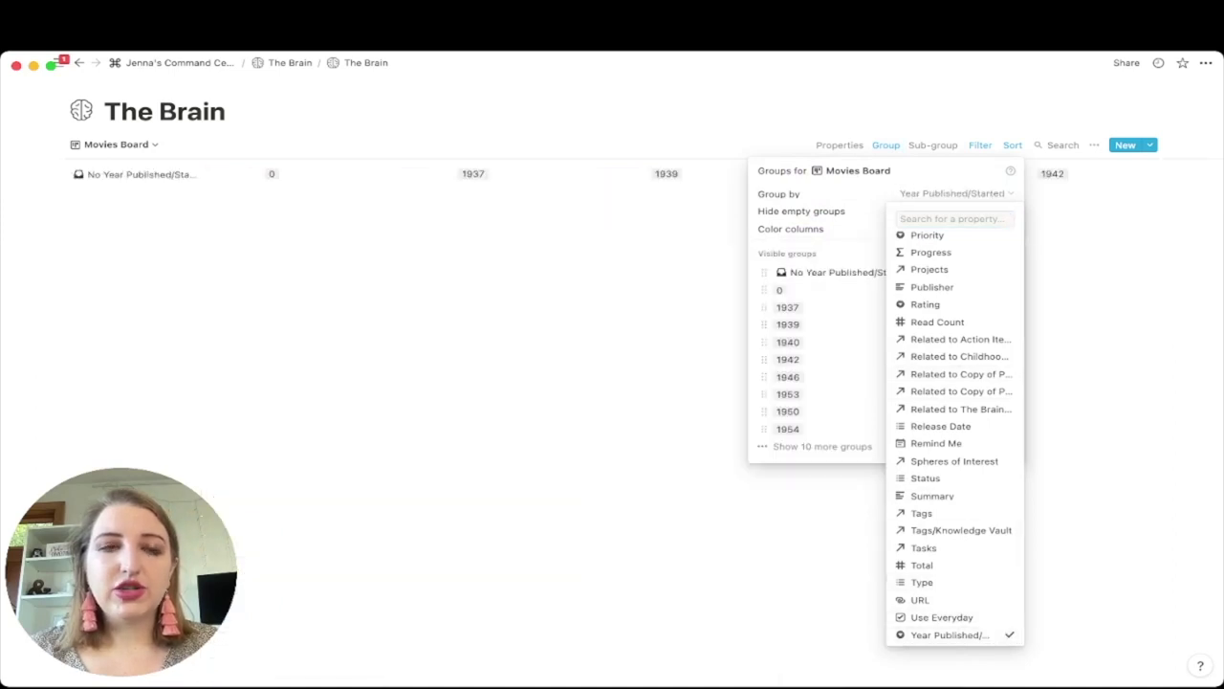
key(Escape)
scroll(613, 383, right, 10)
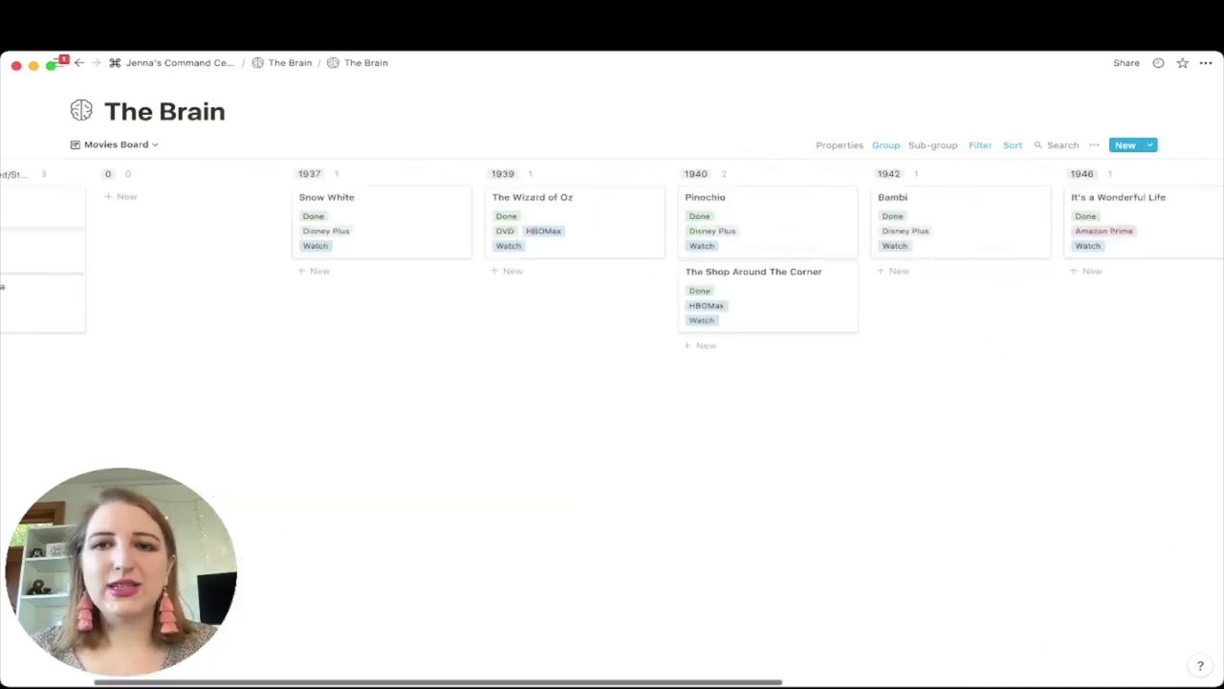
scroll(612, 383, left, 2)
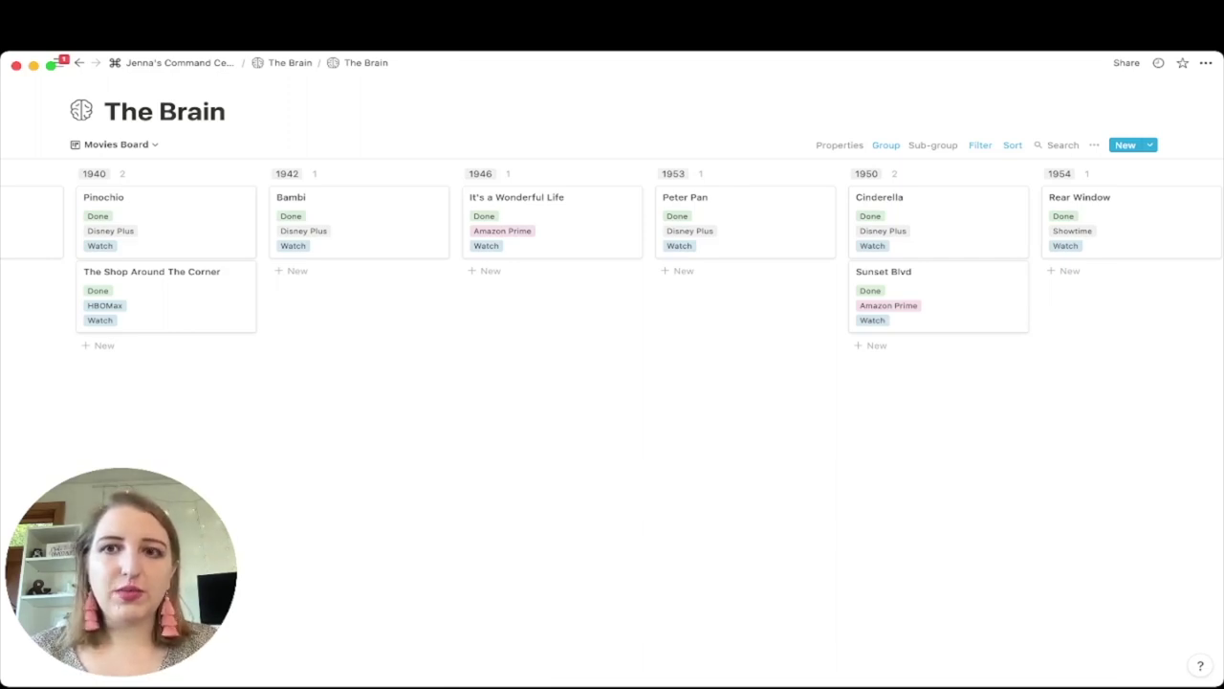
scroll(612, 383, right, 5)
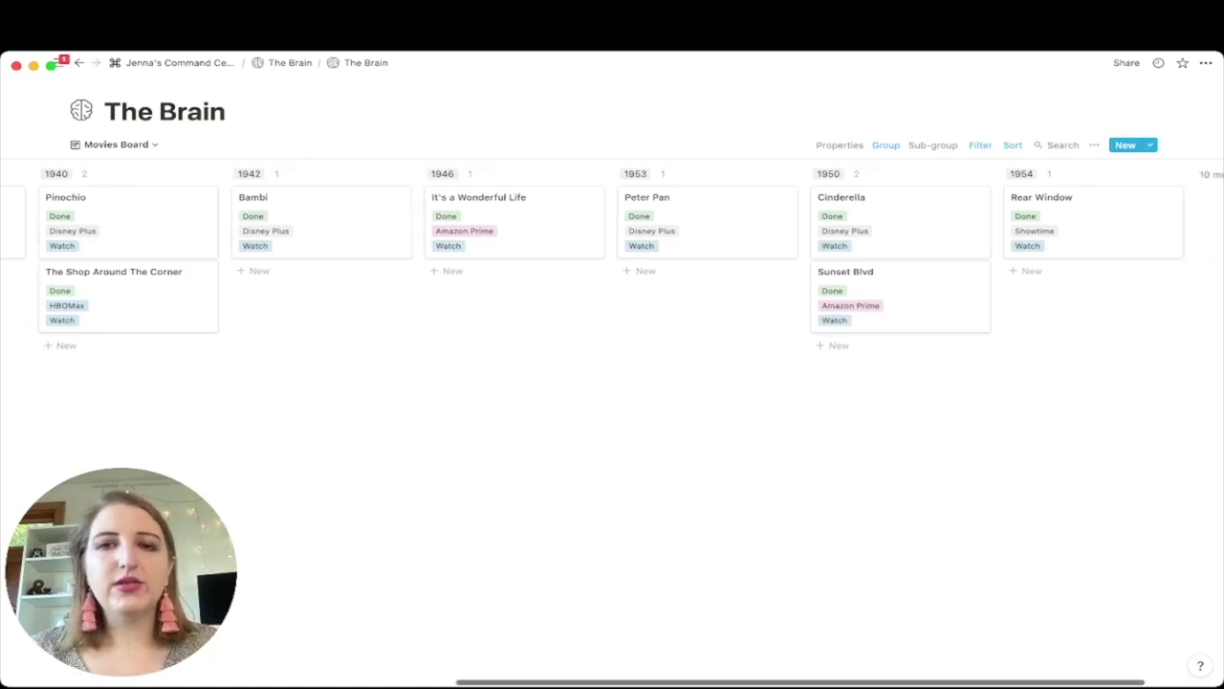
scroll(612, 383, left, 8)
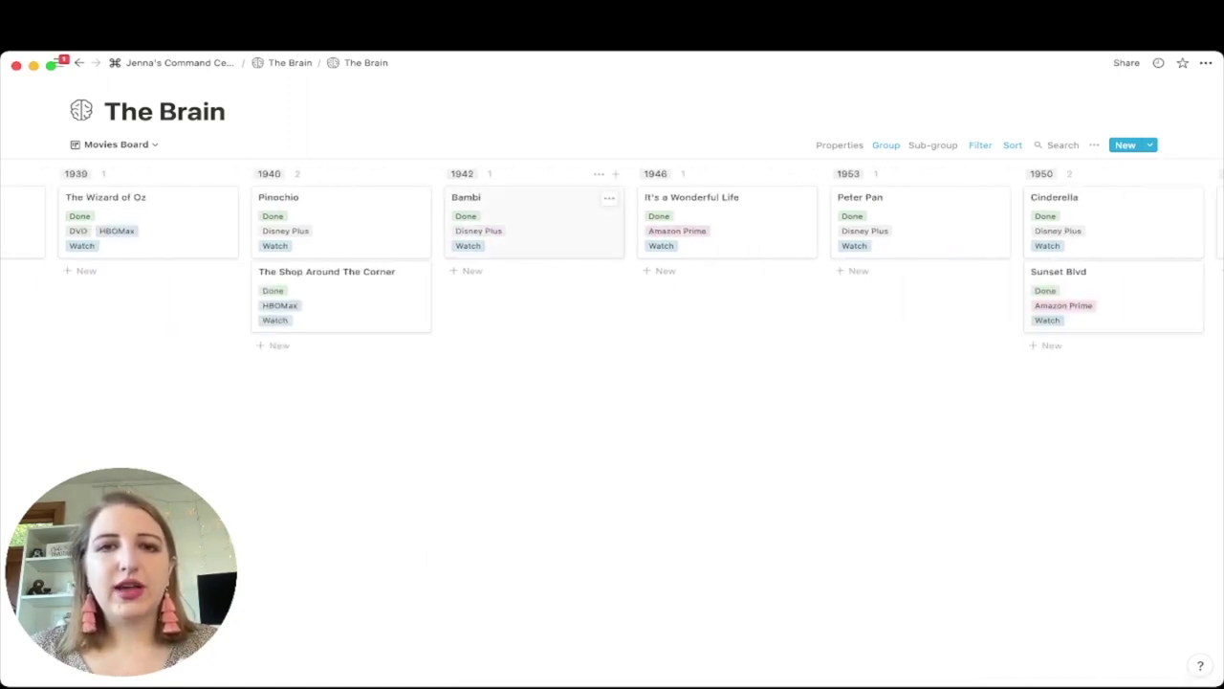
Step: Open the Pinochio card in the 1940 group and correct its title to Pinocchio
click(344, 221)
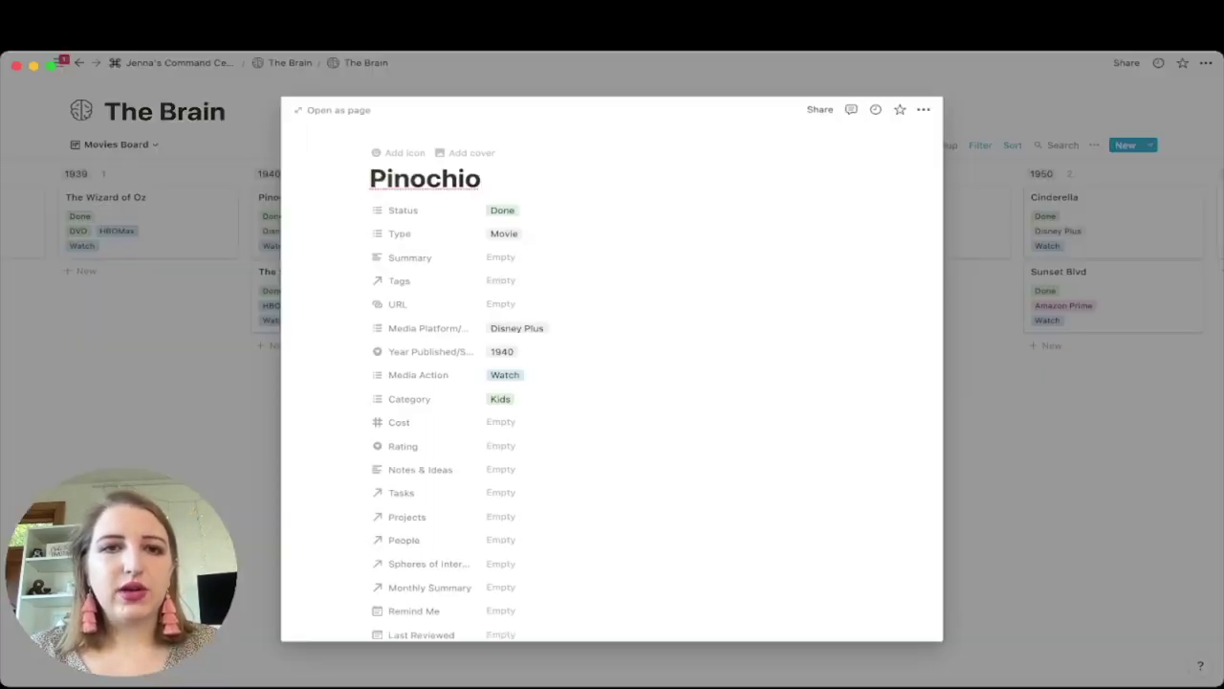
text(n)
key(BackSpace)
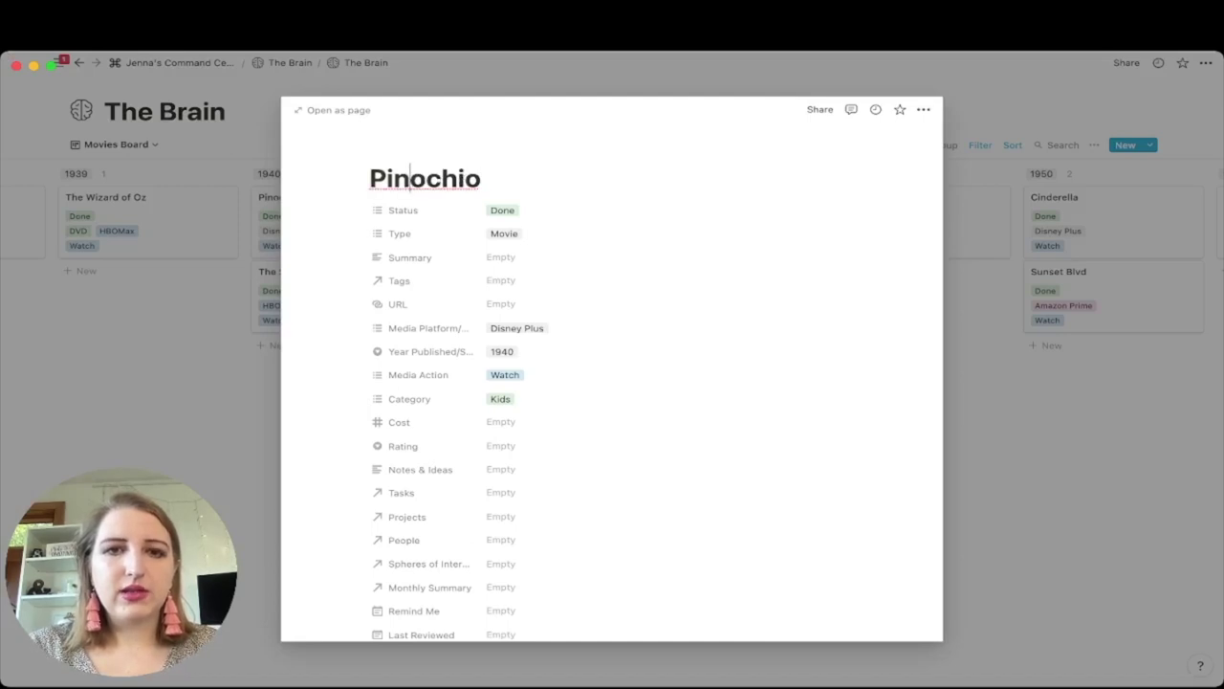
text(c)
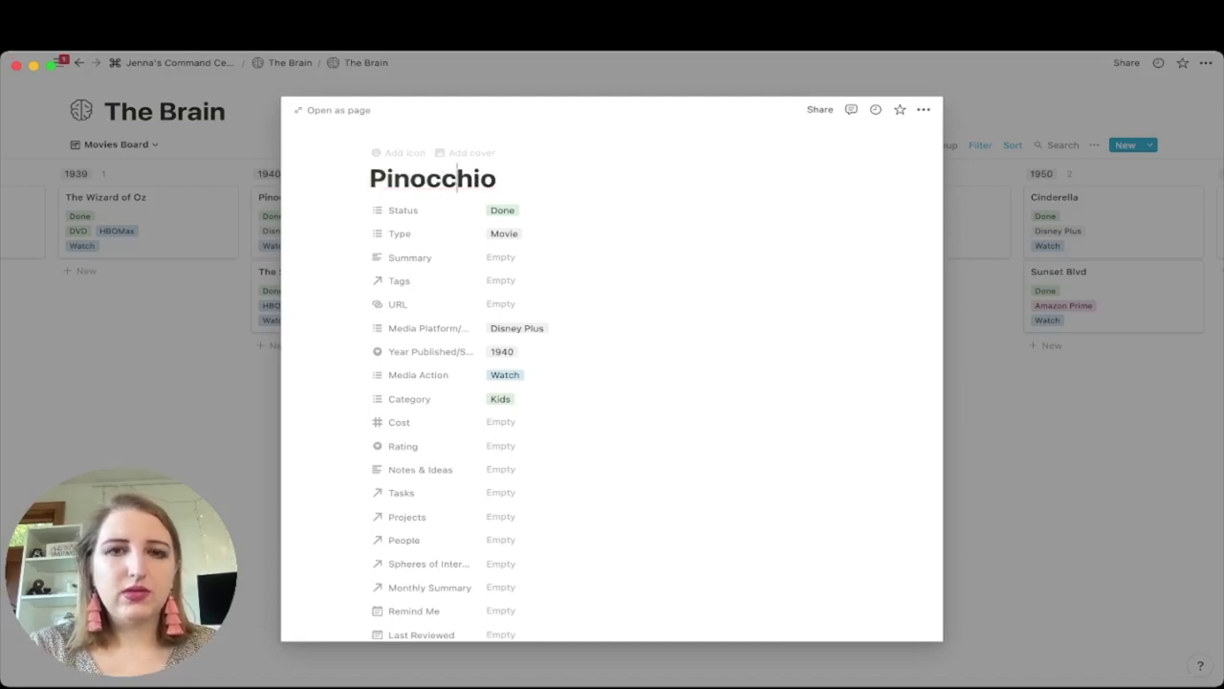
Step: Look through the properties of the Pinocchio card and close it
click(370, 179)
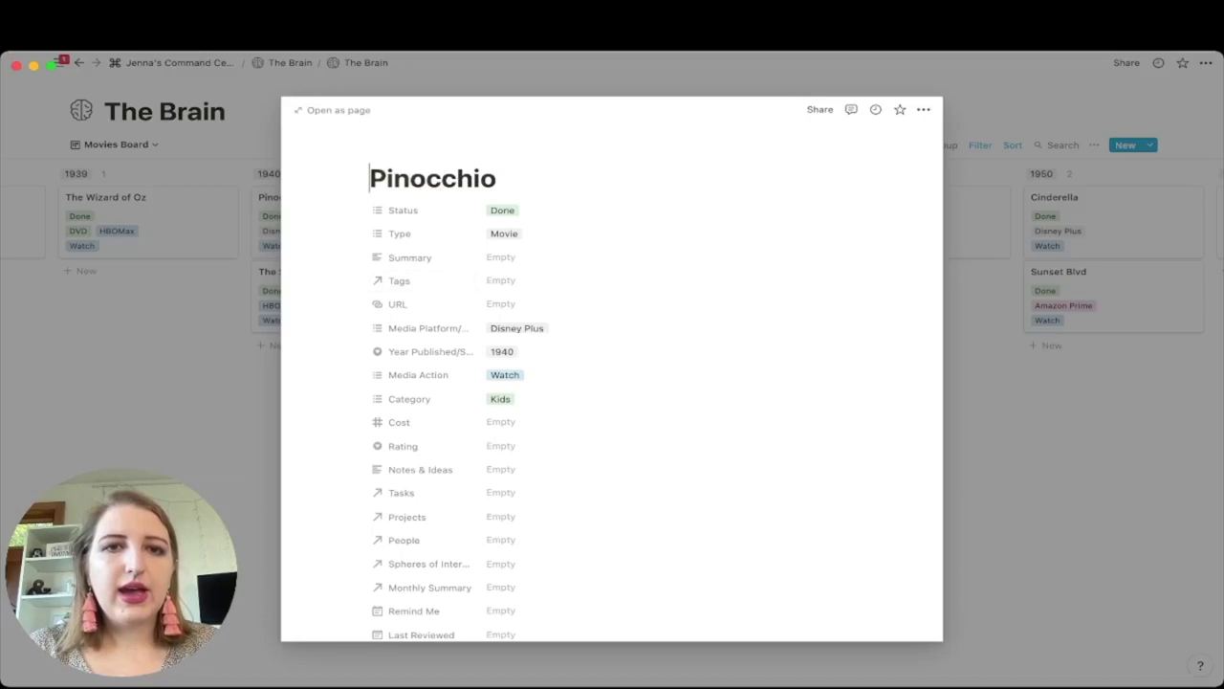
scroll(421, 330, down, 10)
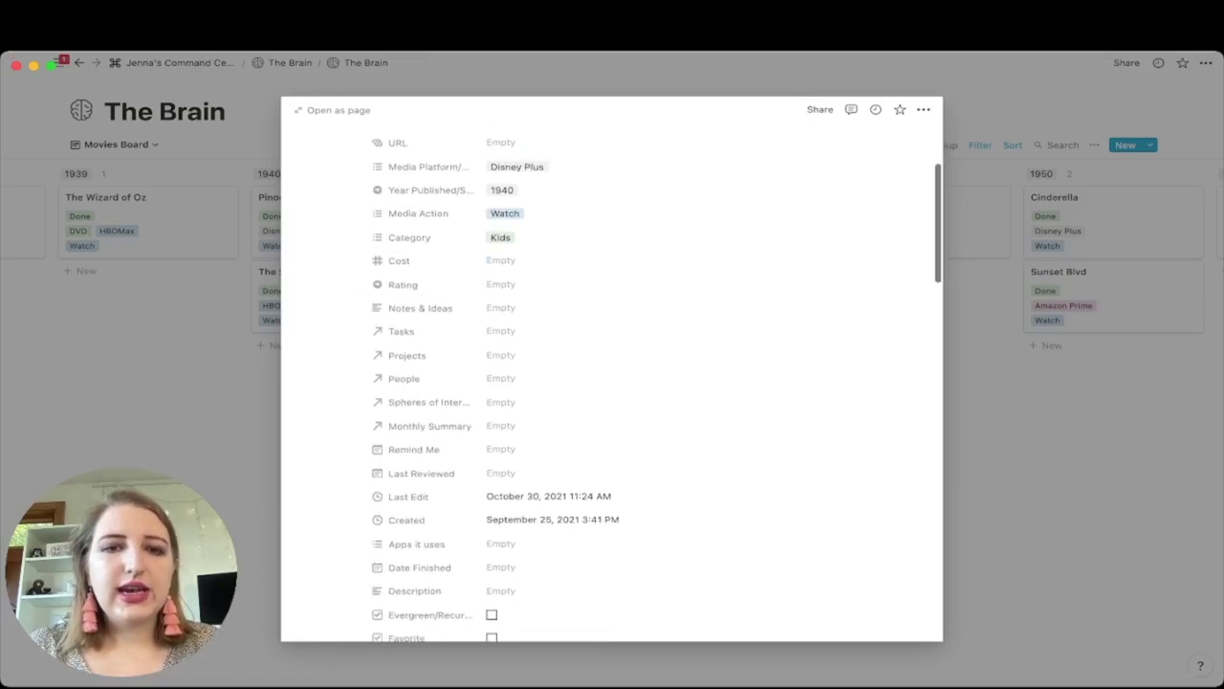
scroll(612, 373, down, 10)
scroll(612, 373, up, 20)
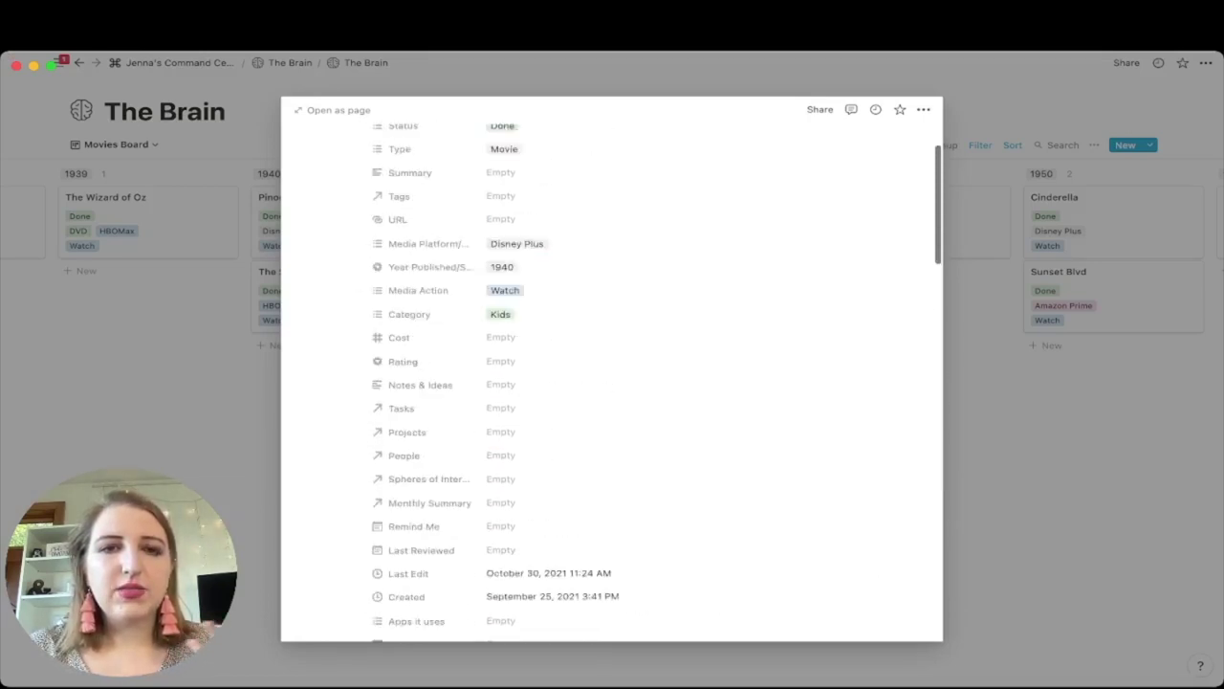
key(Escape)
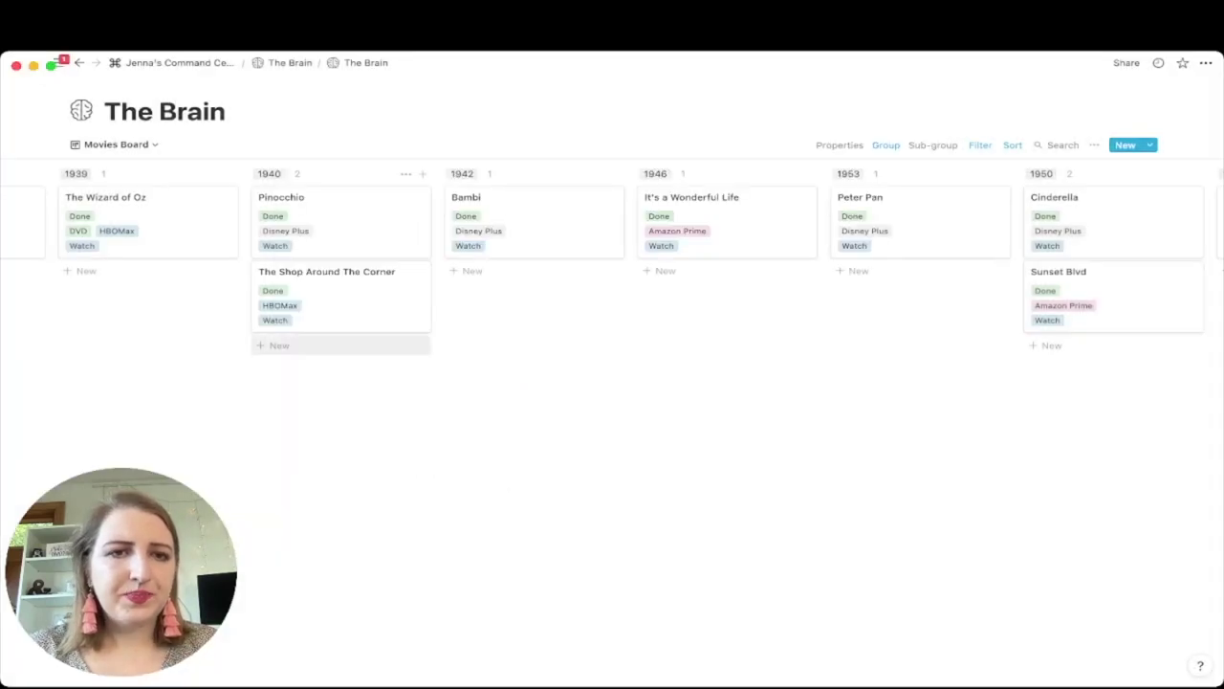
Step: Open The Wizard of Oz card in the 1939 group, examine its full property list, and close it
click(144, 220)
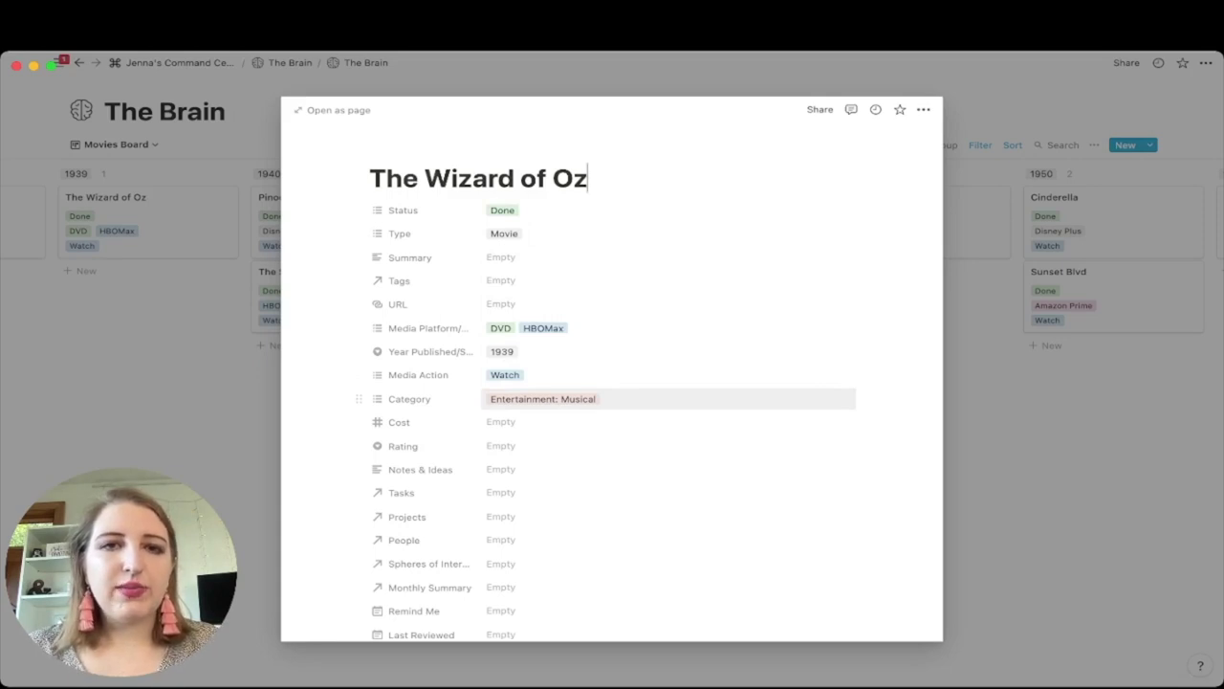
scroll(612, 399, down, 5)
scroll(613, 399, down, 2)
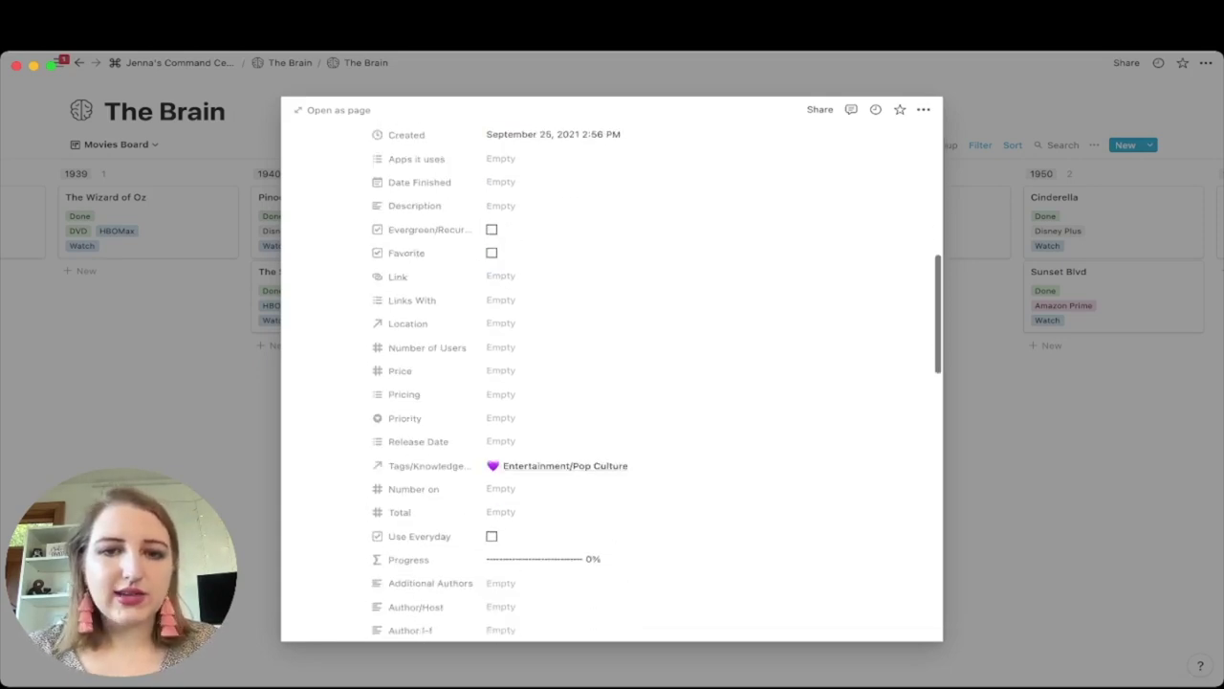
scroll(612, 399, down, 10)
scroll(612, 399, up, 15)
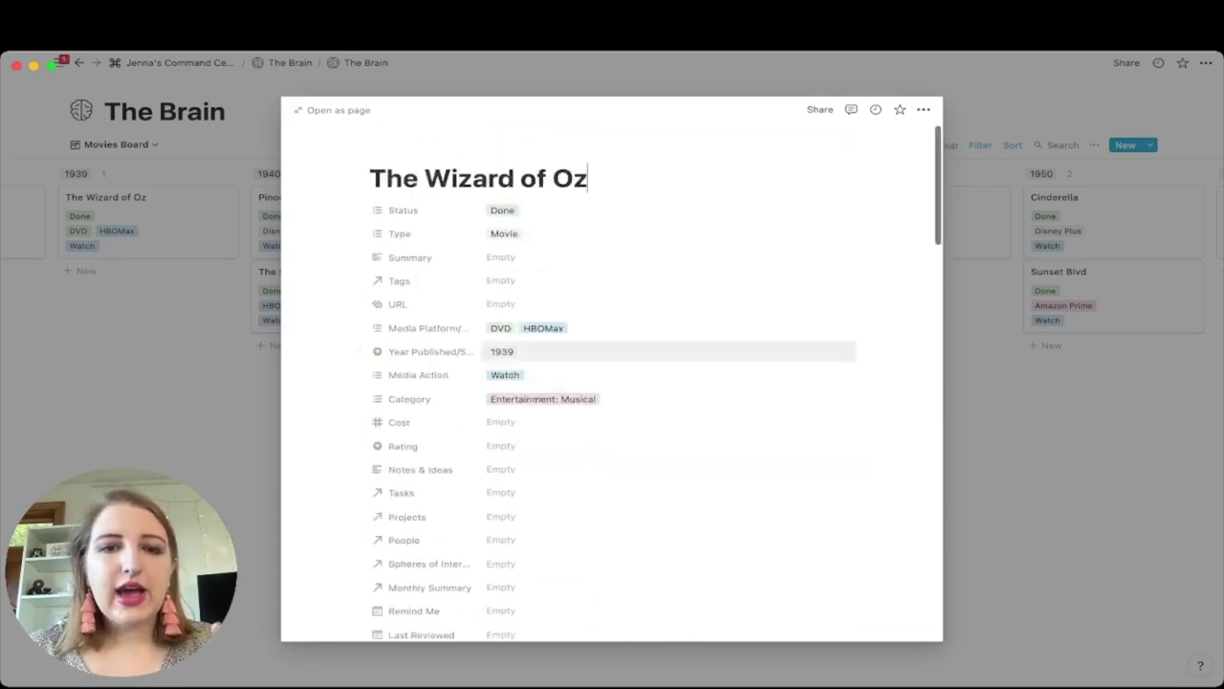
scroll(612, 399, down, 8)
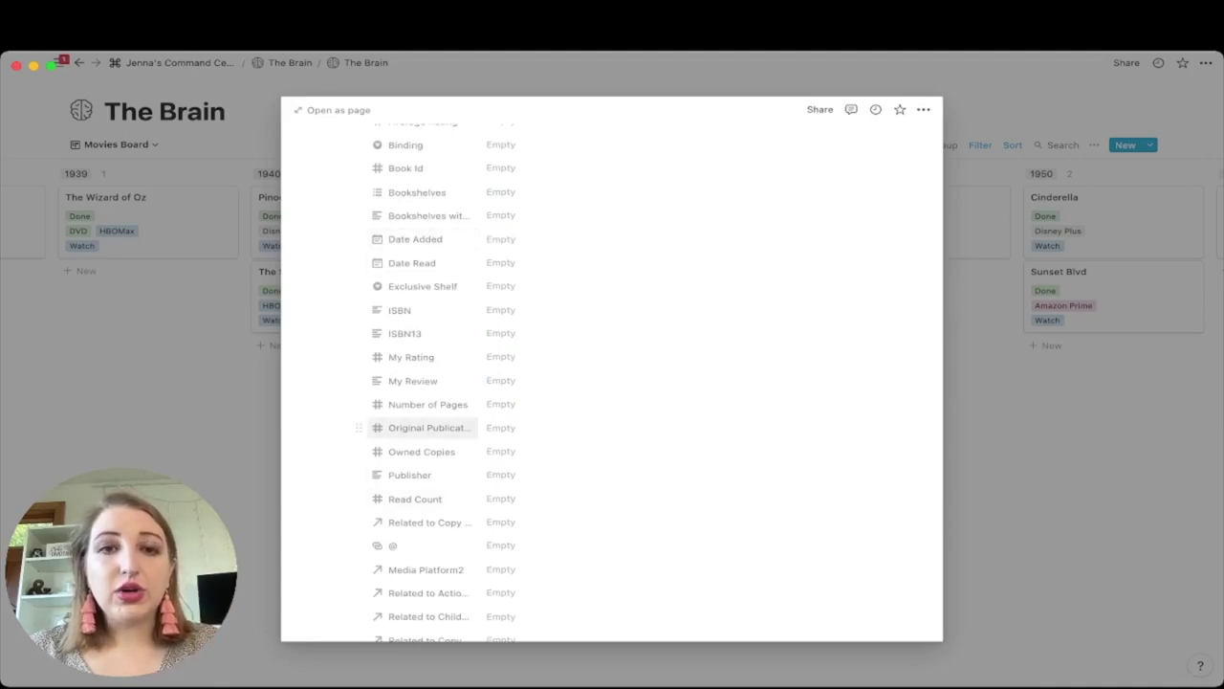
key(Escape)
Step: Switch to the Books board view and look through its Status columns
click(116, 144)
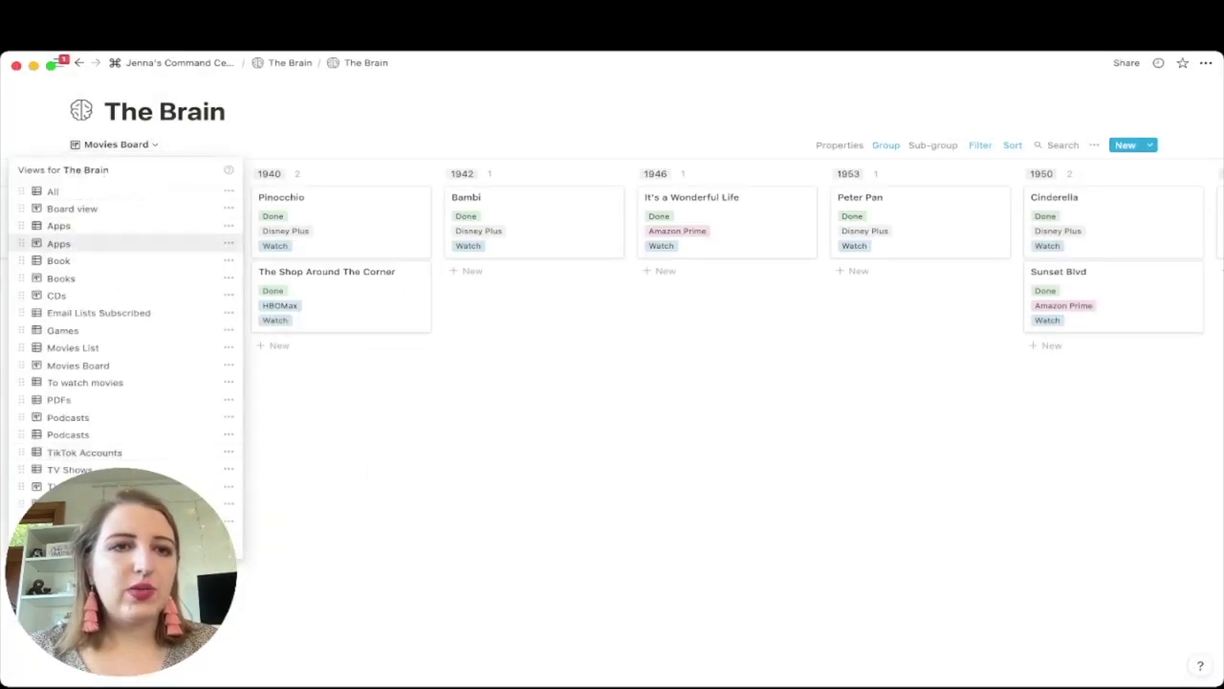
click(61, 277)
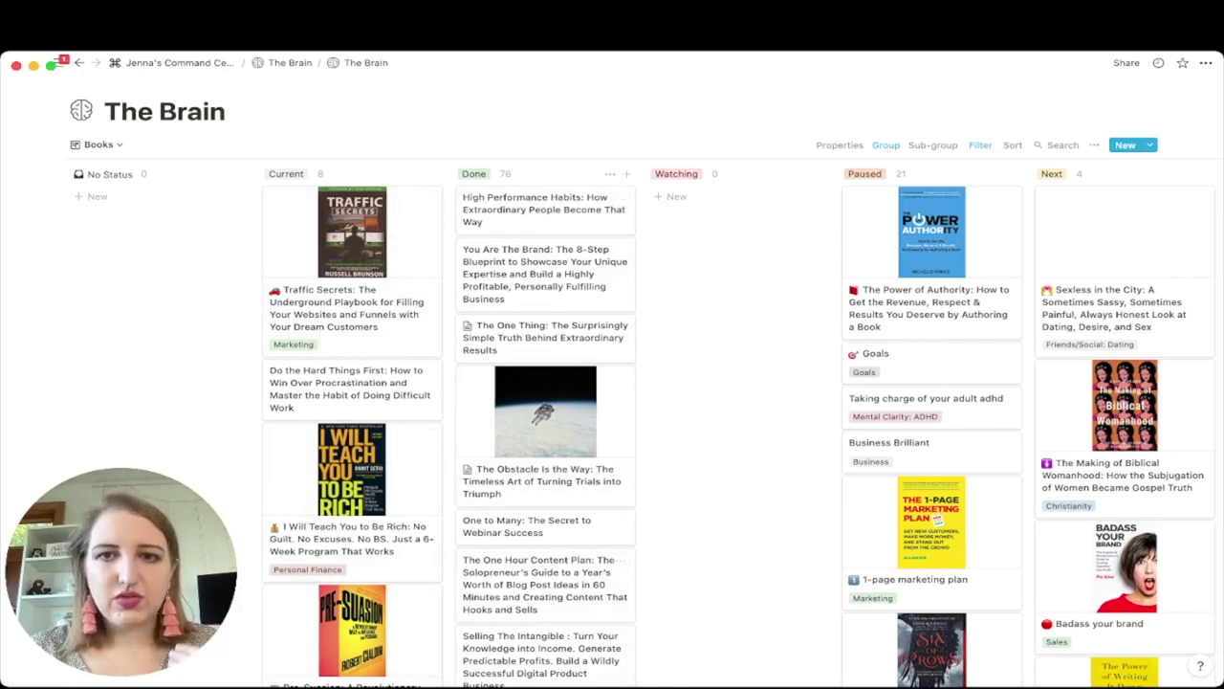
scroll(918, 507, right, 3)
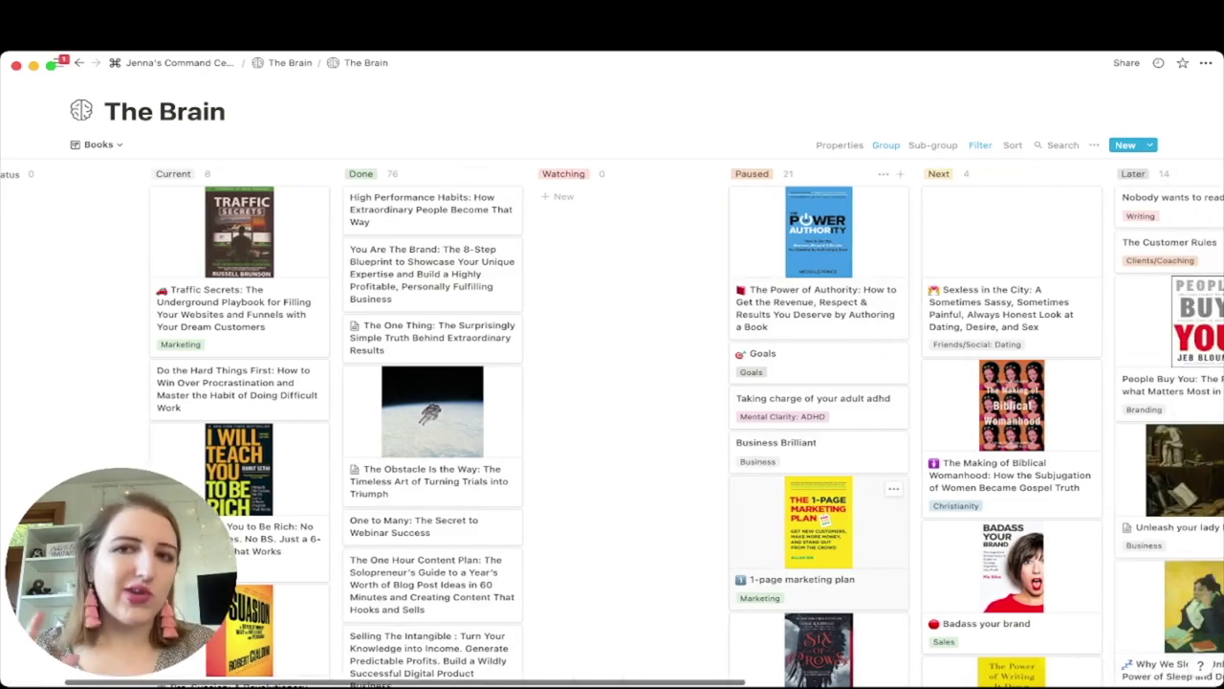
scroll(612, 428, right, 12)
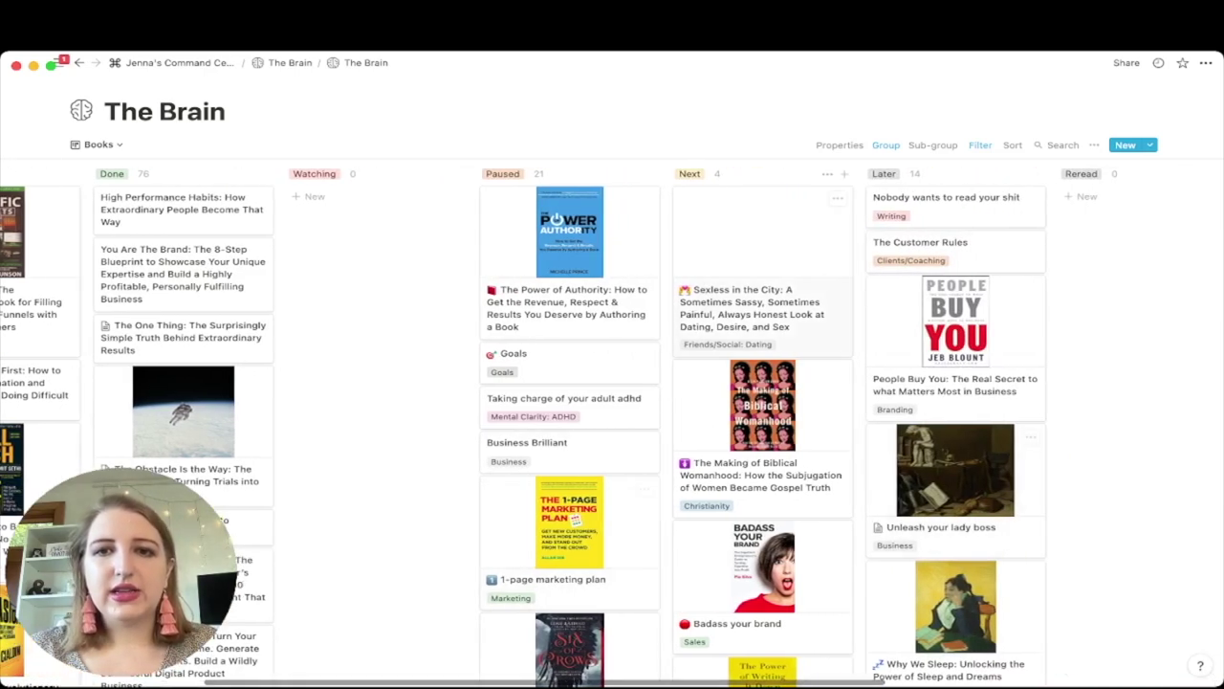
scroll(956, 248, right, 10)
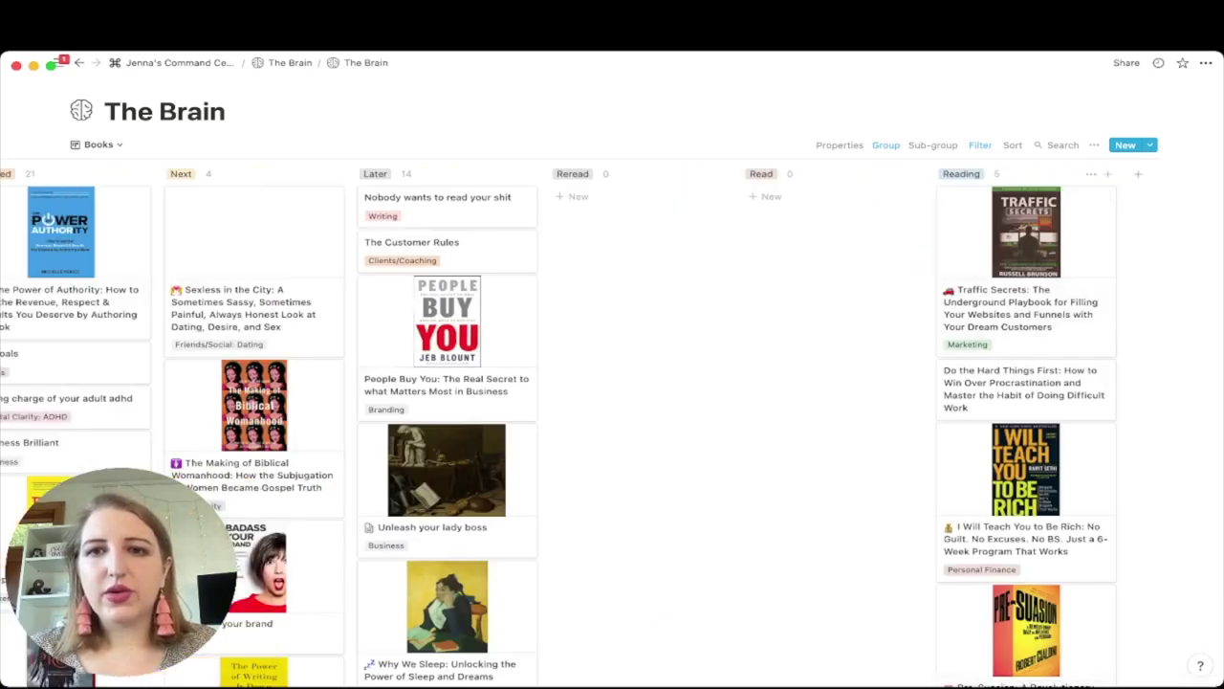
Step: Hide the empty groups of the Books board and return to its Current column
click(886, 145)
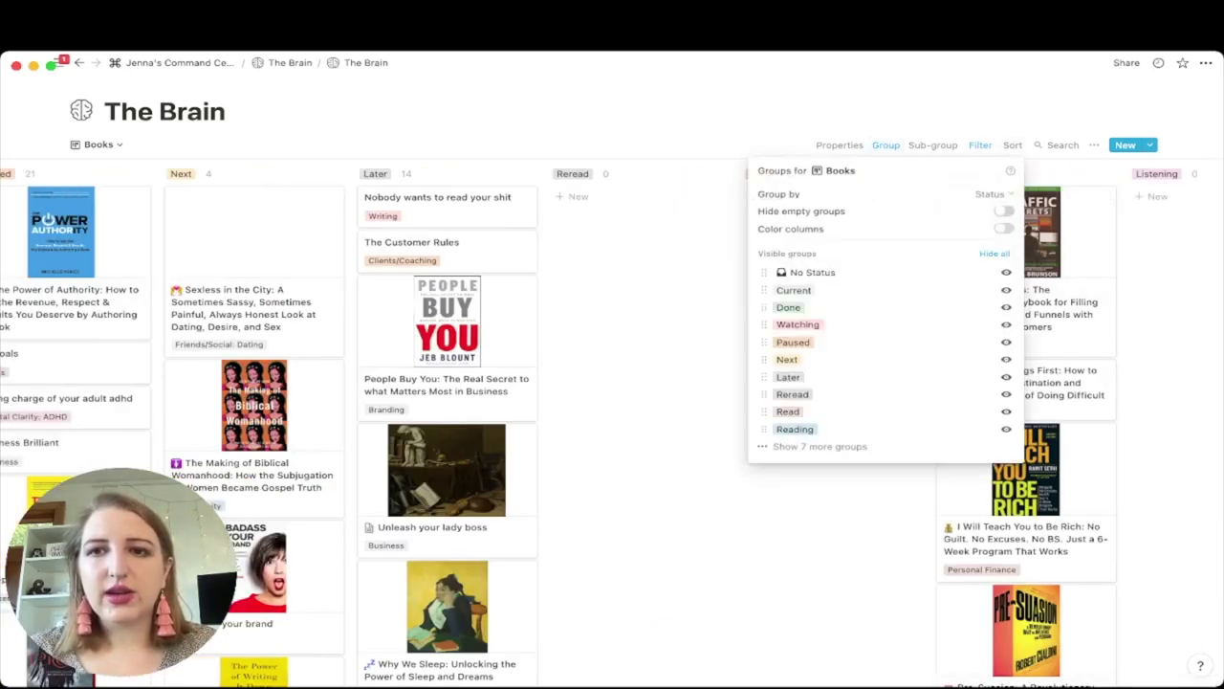
key(Escape)
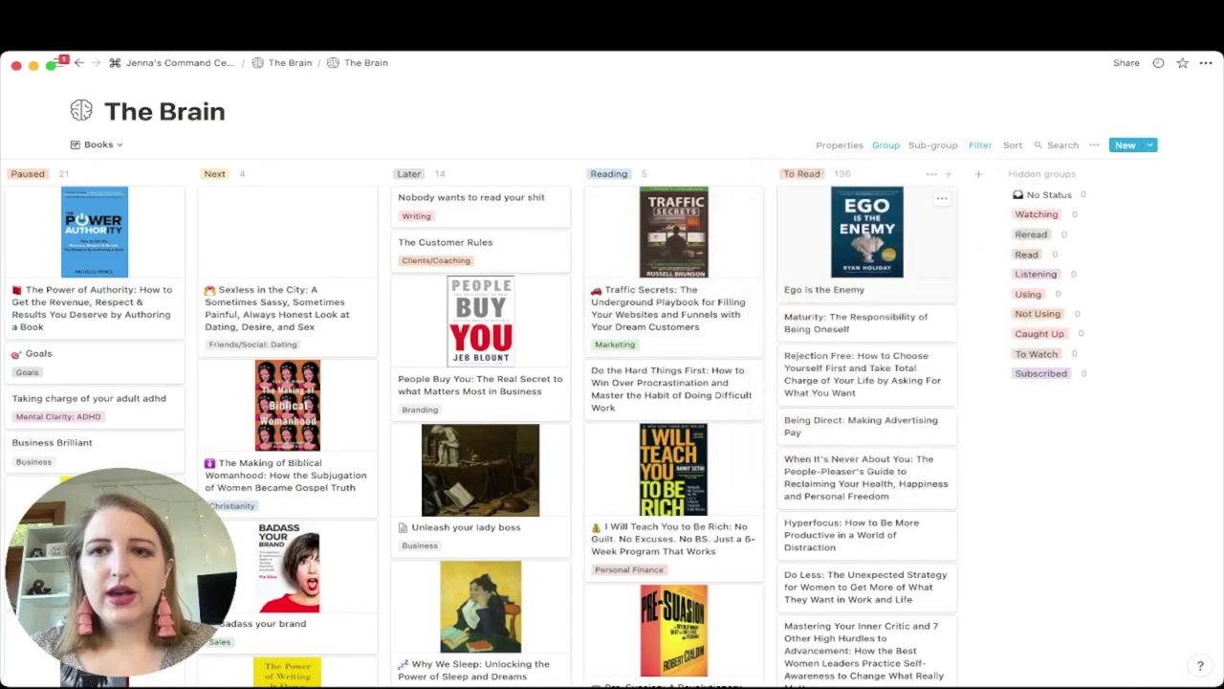
scroll(613, 431, left, 10)
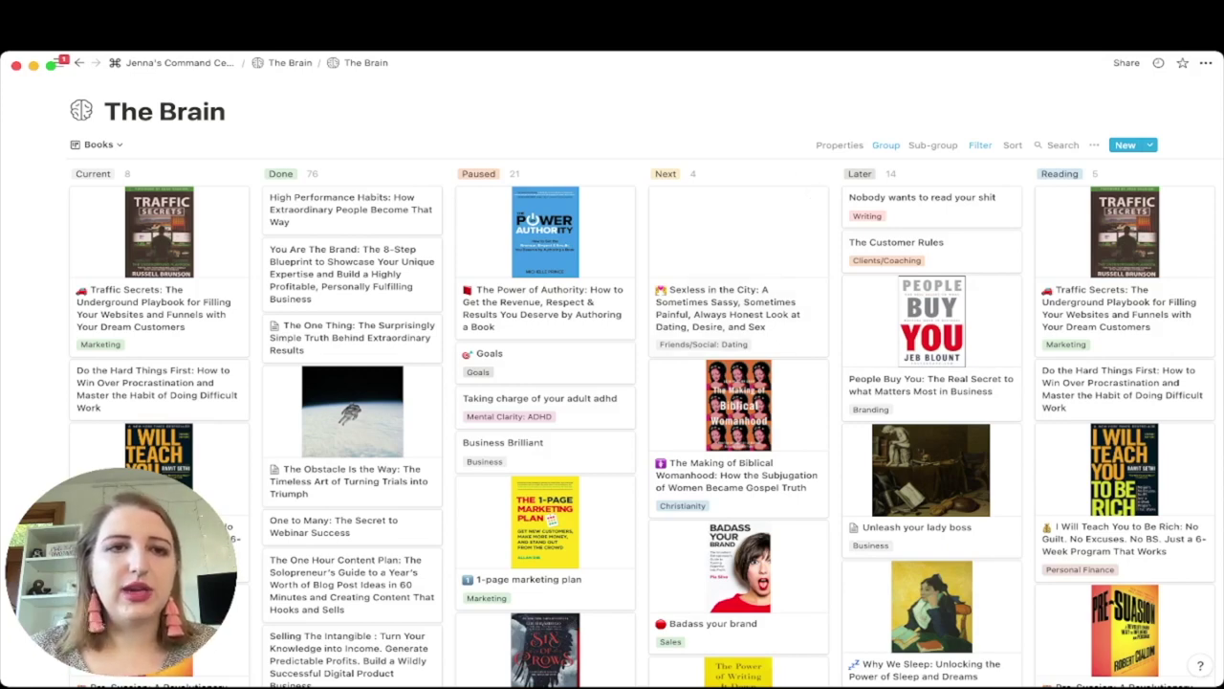
click(95, 144)
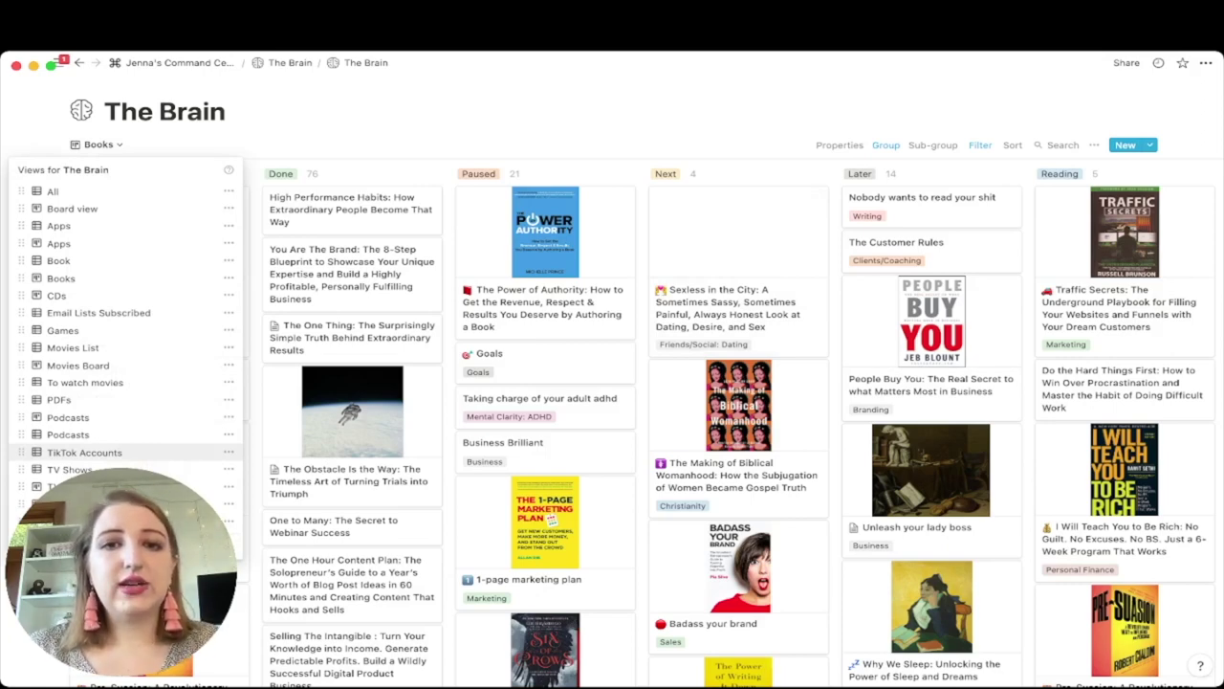
key(Escape)
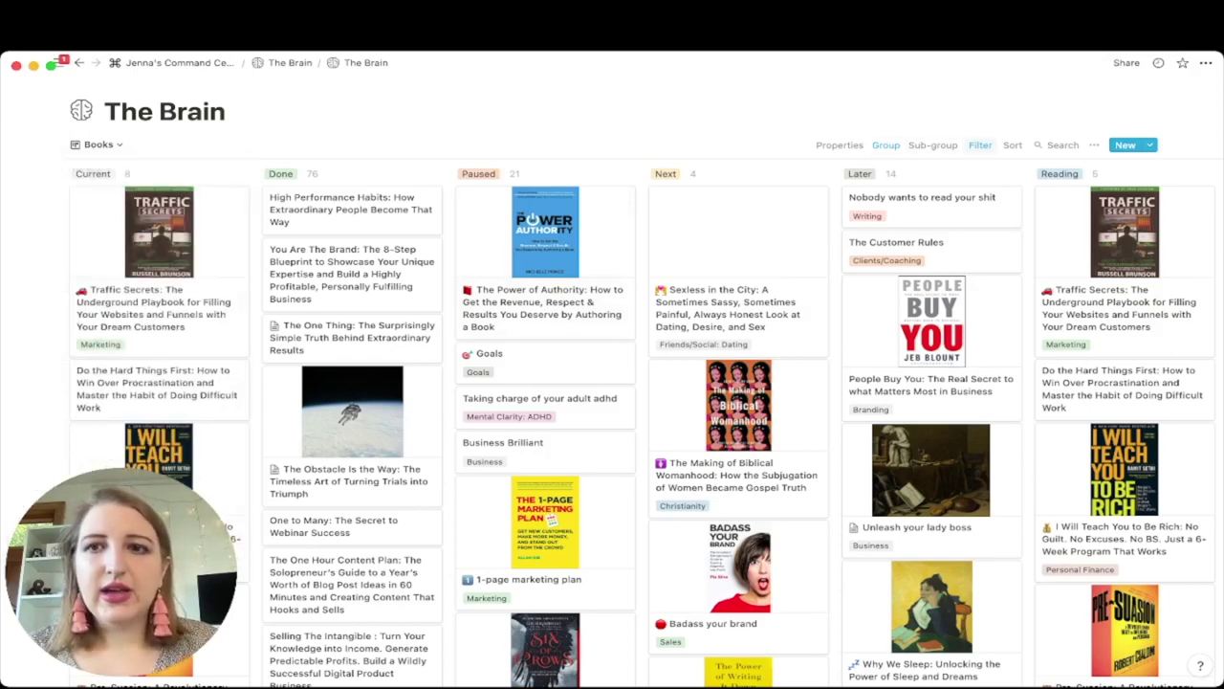
Step: Show the Media Platform/Channel property on the cards of the Books board
click(839, 145)
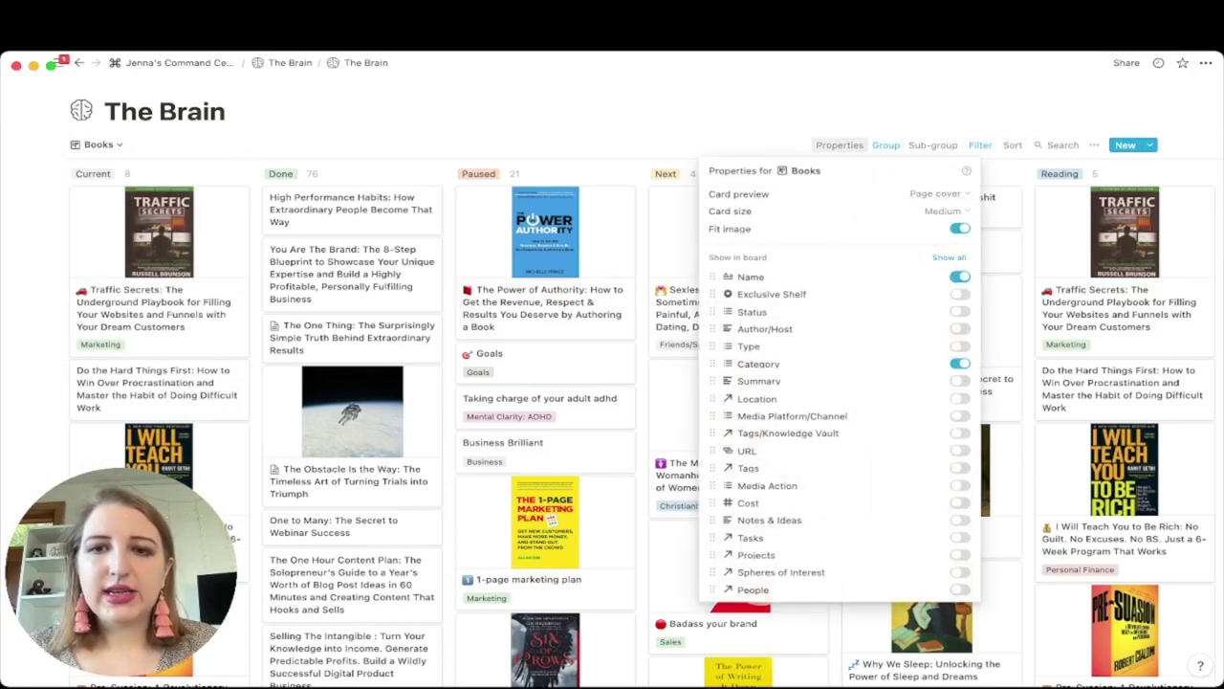
scroll(841, 303, down, 5)
click(959, 286)
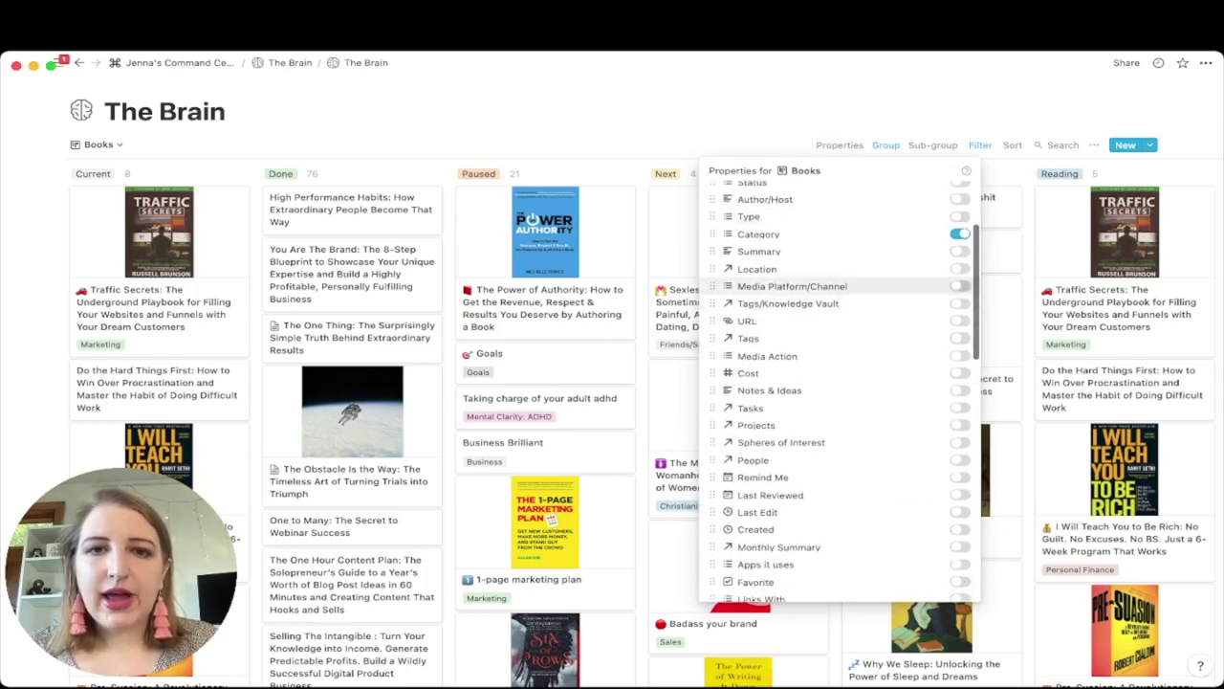
key(Escape)
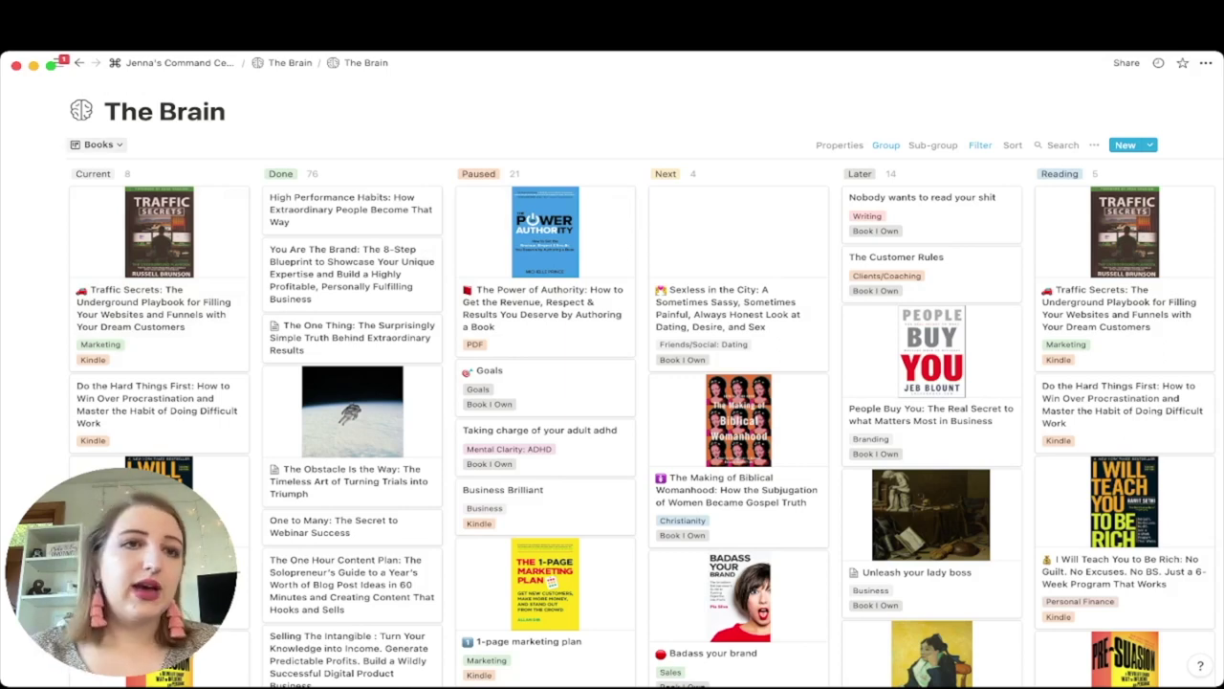
Step: Switch to the PDFs view and look through its list of entries
click(98, 145)
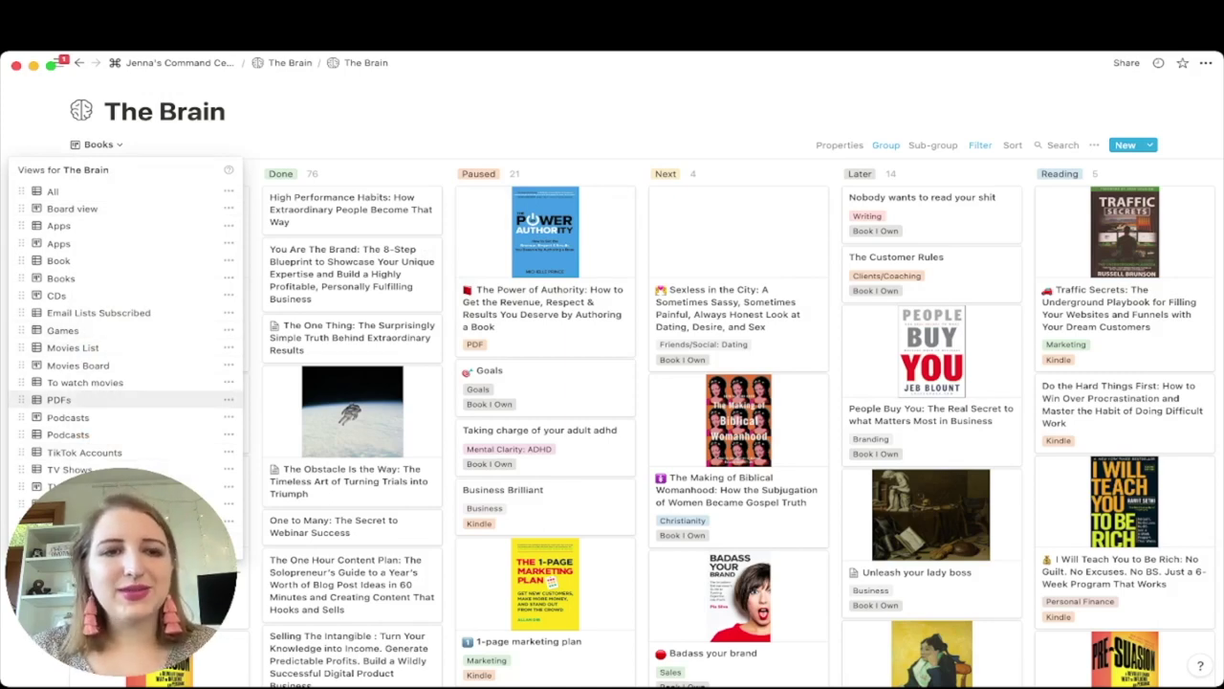
click(59, 399)
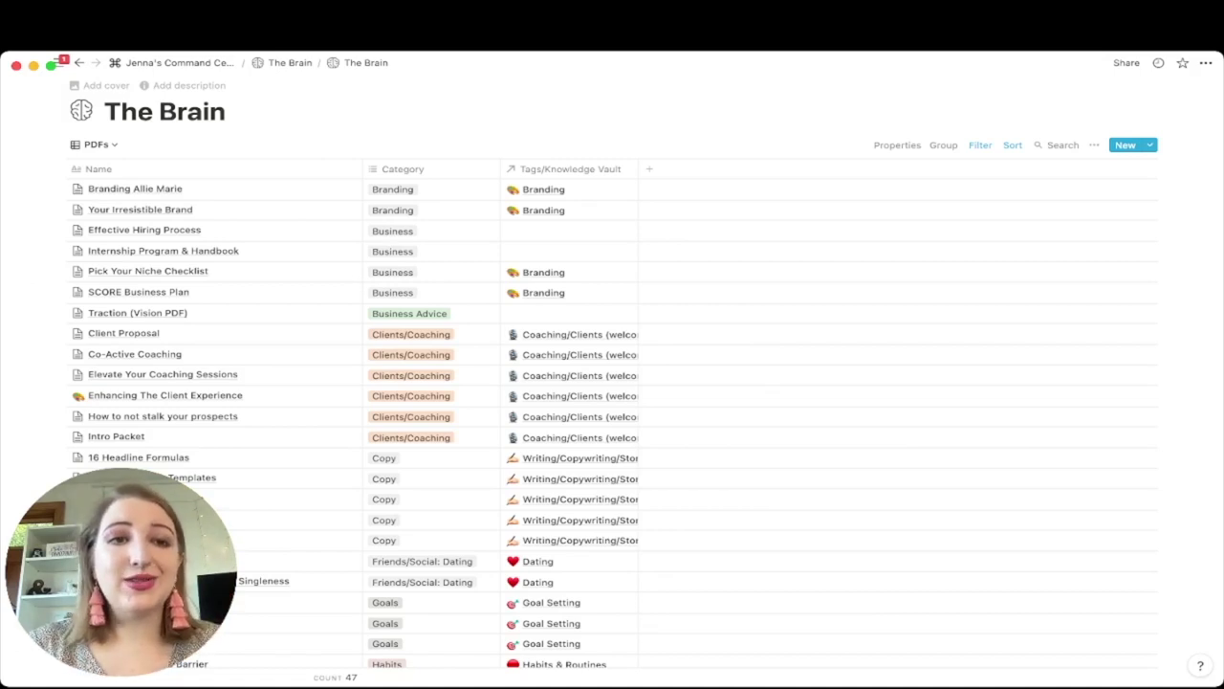
scroll(335, 259, down, 2)
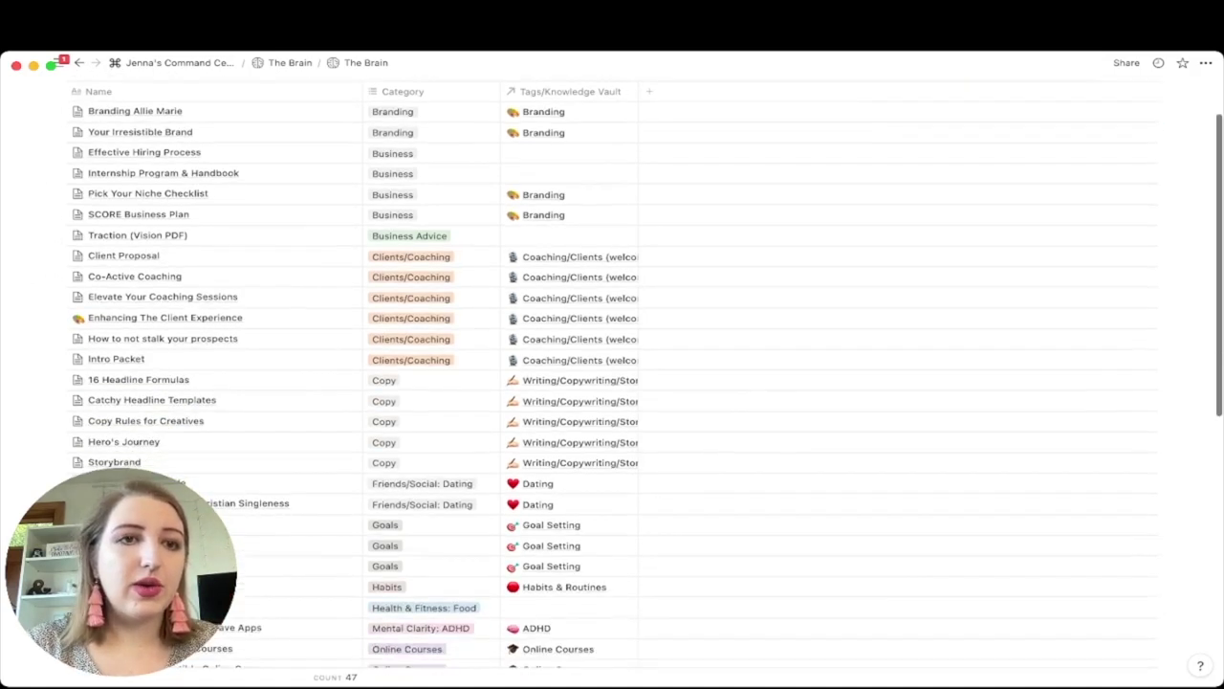
Step: Open the Traction (Vision PDF) entry, look at its properties and embedded PDF, and close it
click(337, 230)
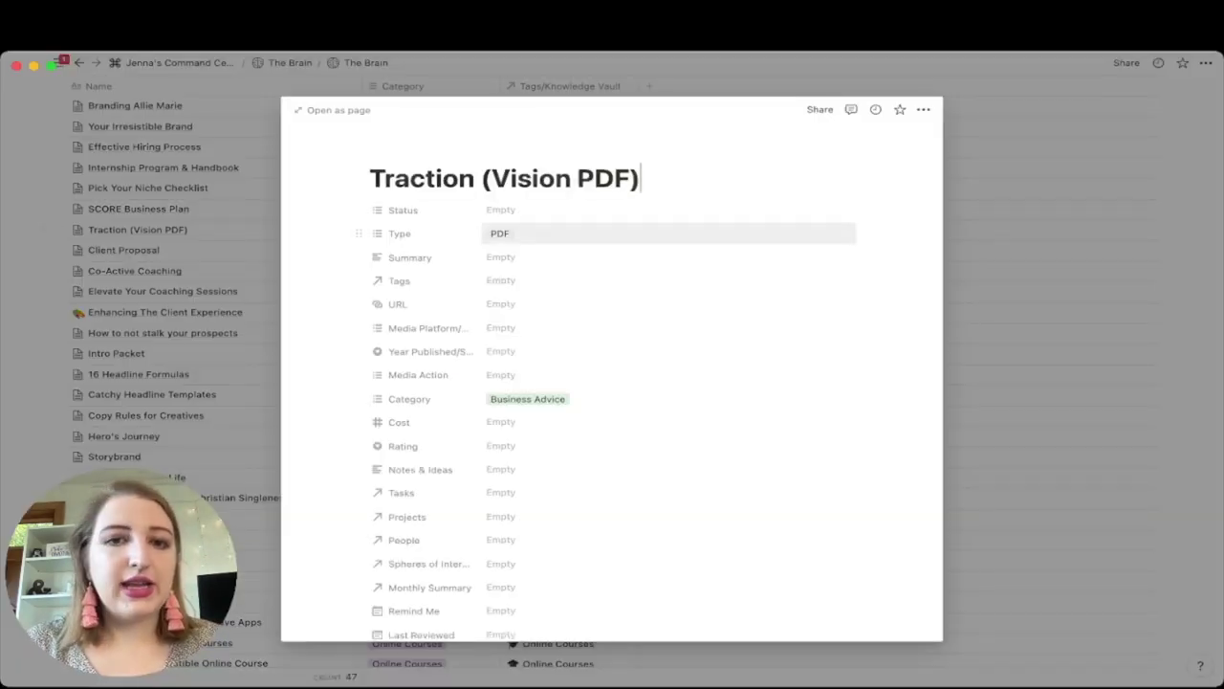
scroll(613, 249, down, 3)
scroll(613, 287, down, 12)
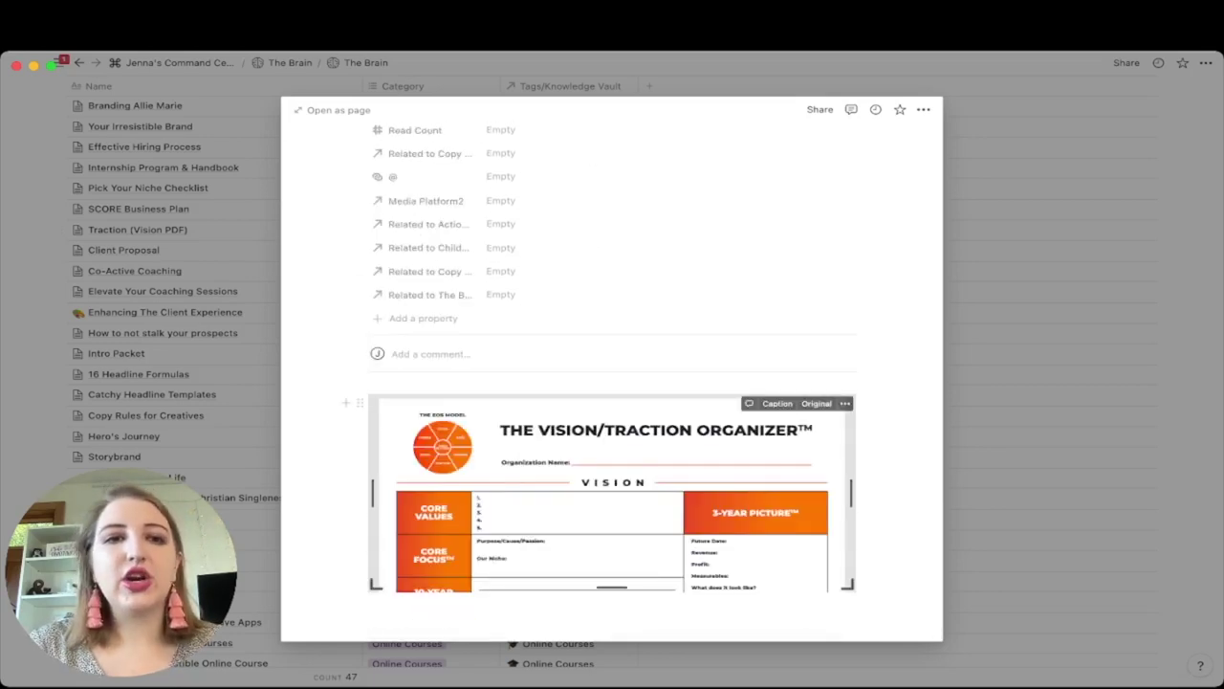
key(Escape)
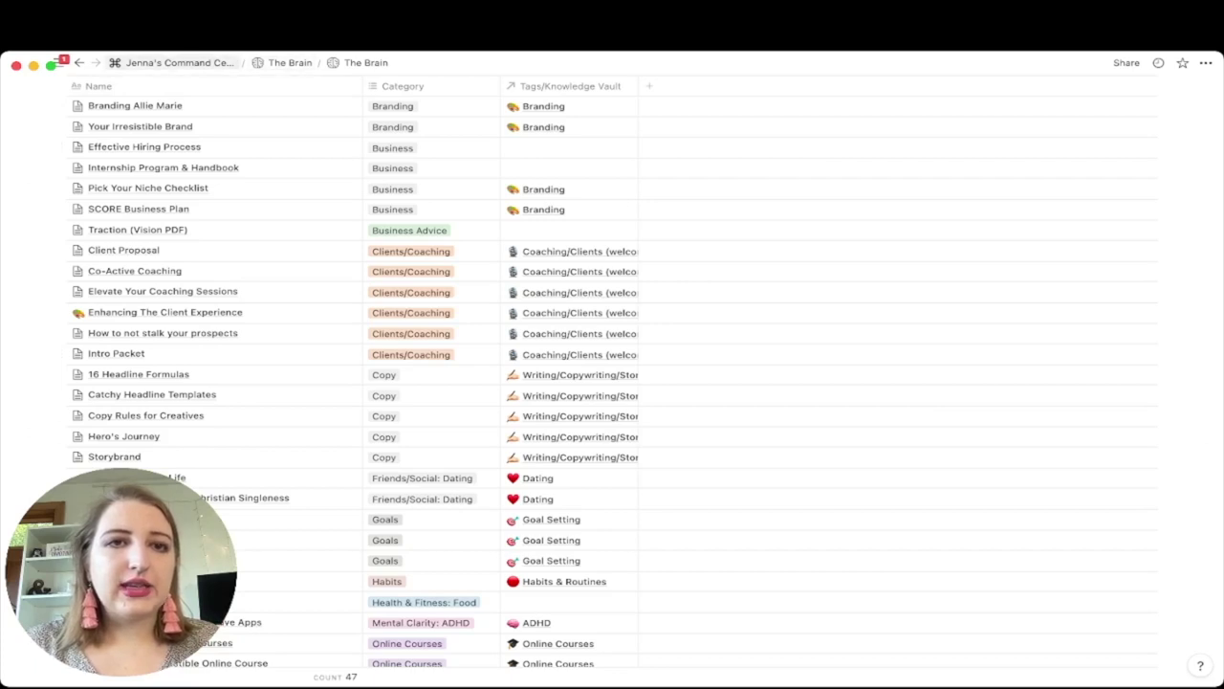
Step: Go to the Tags/Knowledge Vault database and examine the linked Brain items and pages in the Coaching/Clients entry
click(172, 62)
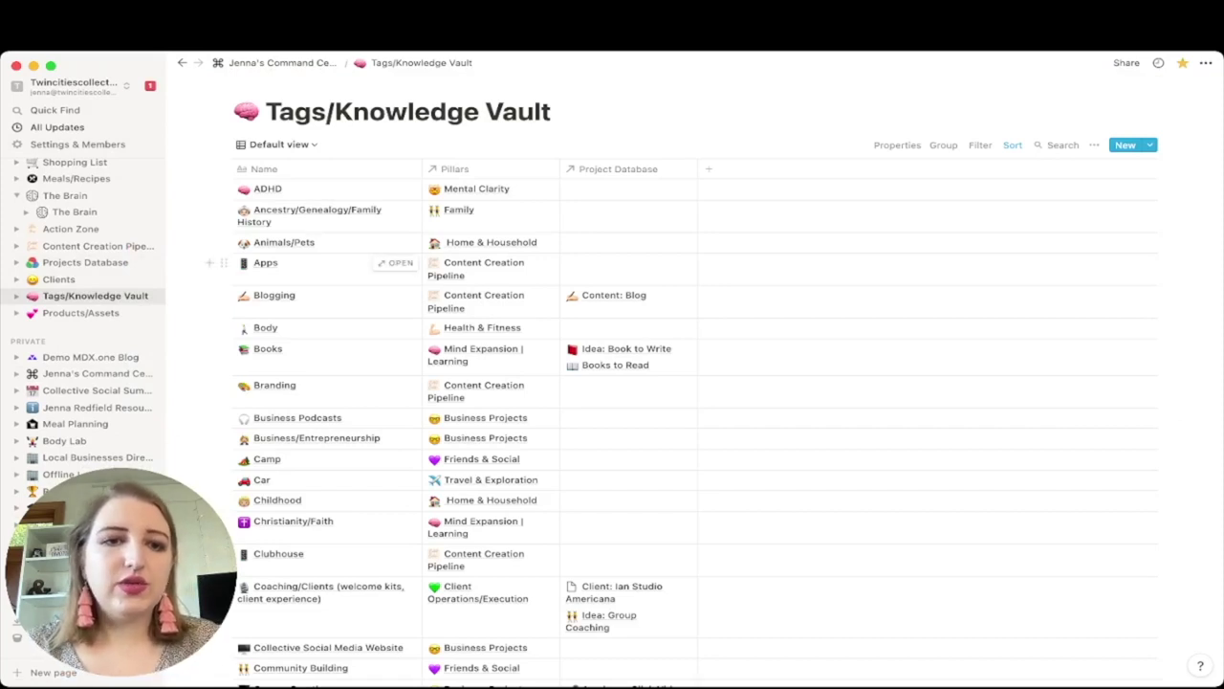
scroll(397, 440, down, 3)
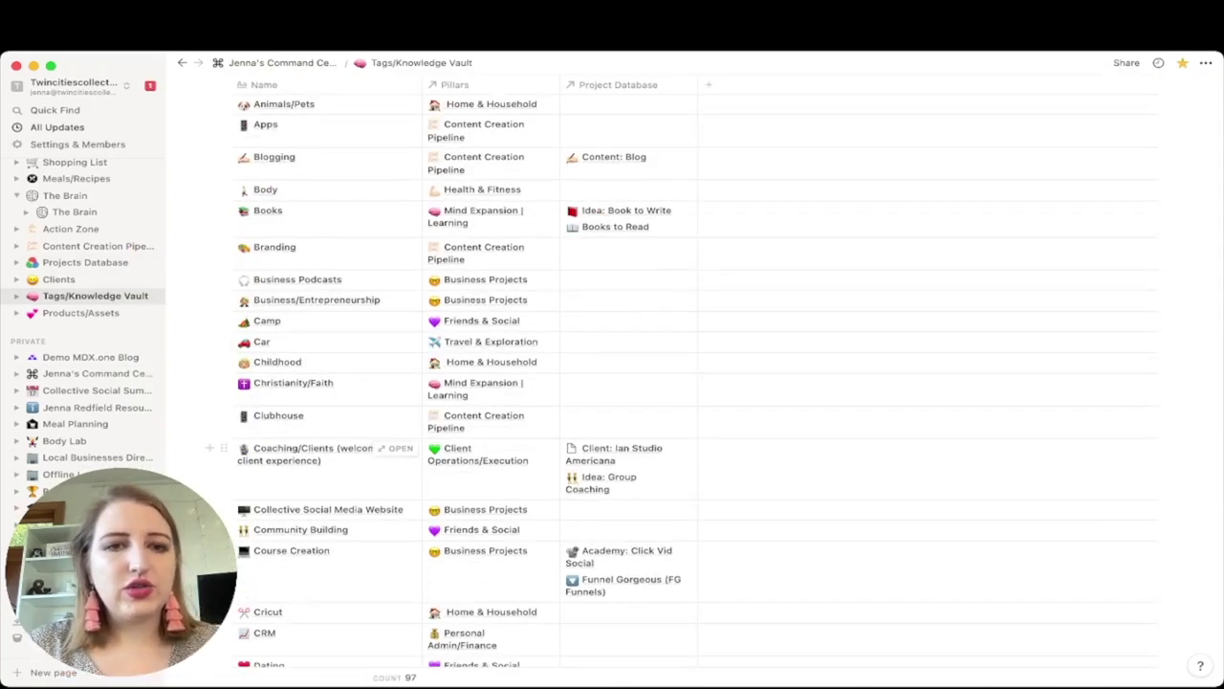
scroll(612, 383, down, 5)
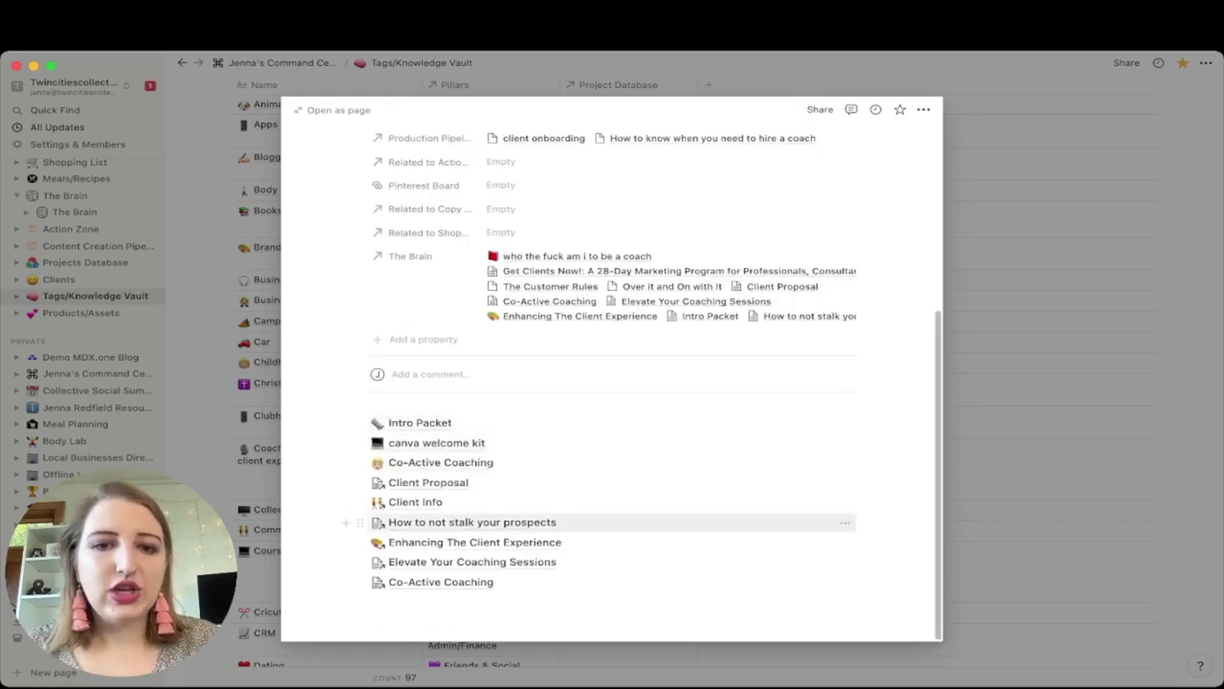
Step: Open the linked page How to not stalk your prospects and view its embedded PDF
click(471, 521)
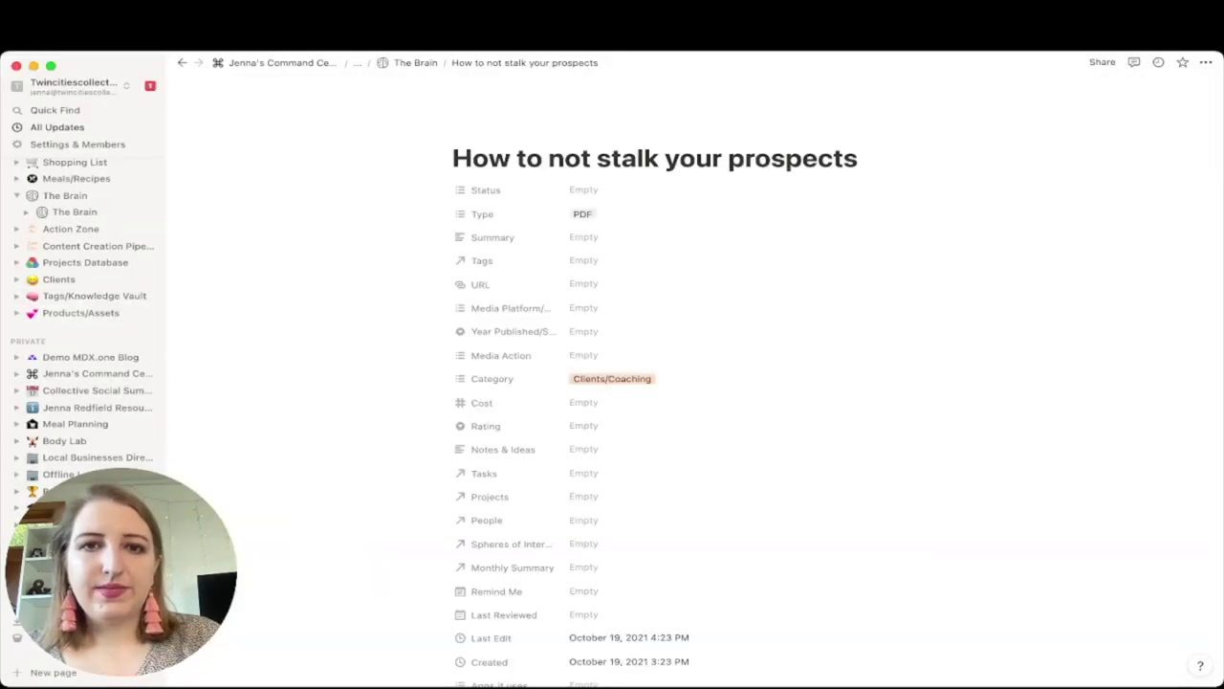
scroll(693, 383, down, 15)
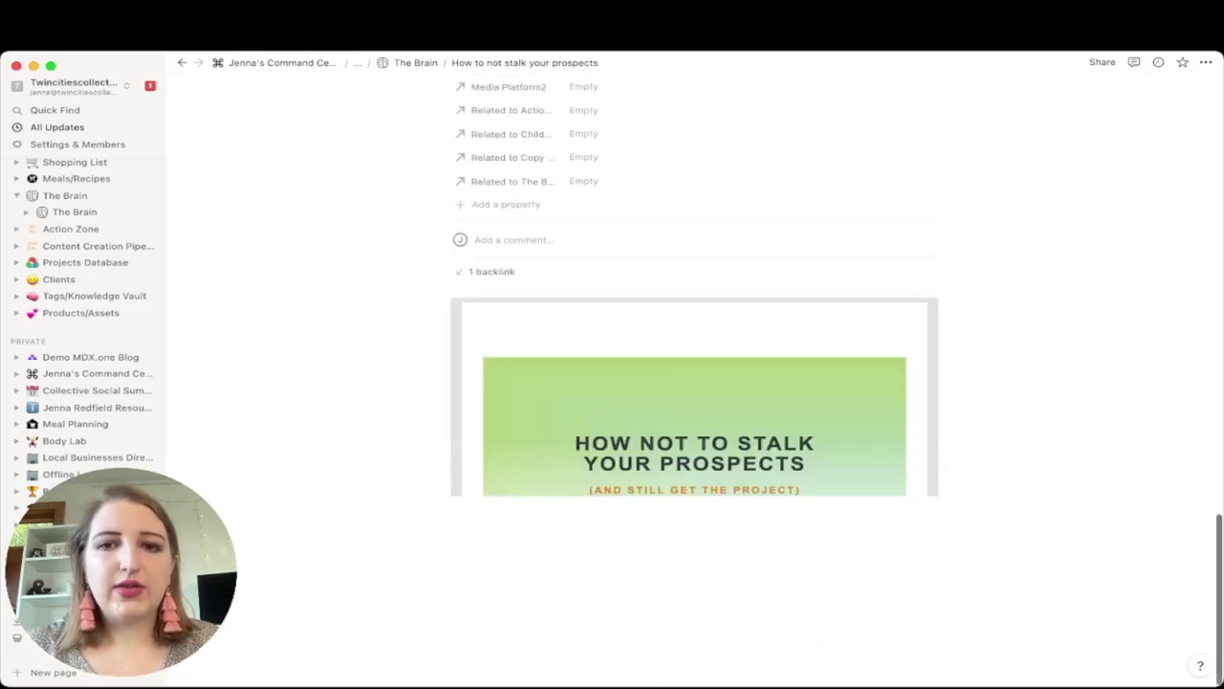
scroll(694, 383, up, 15)
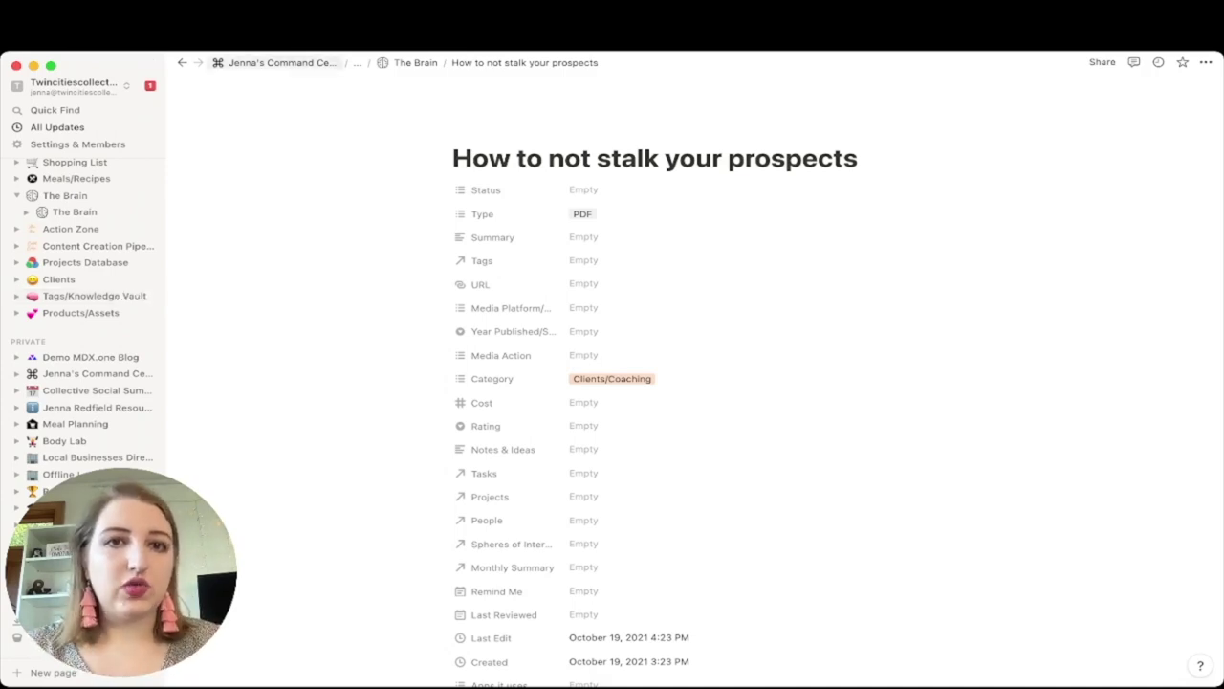
Step: Return to The Brain database, switch to the Podcasts board view, and look through its category columns
click(415, 62)
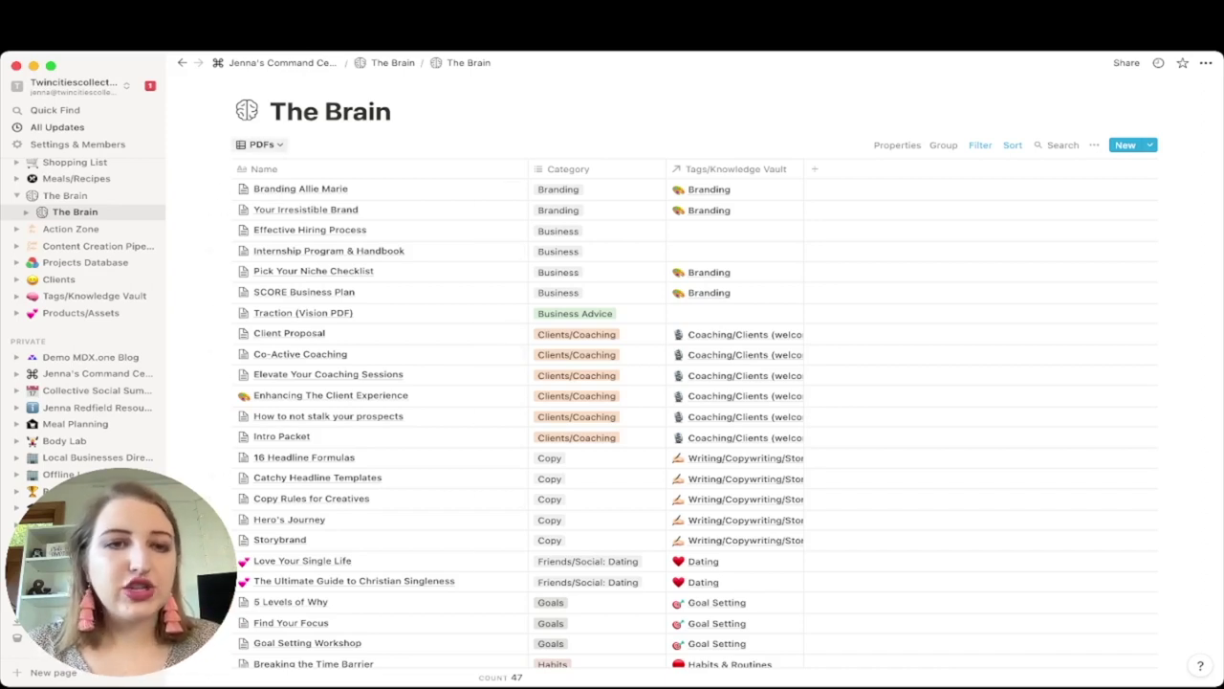
click(262, 145)
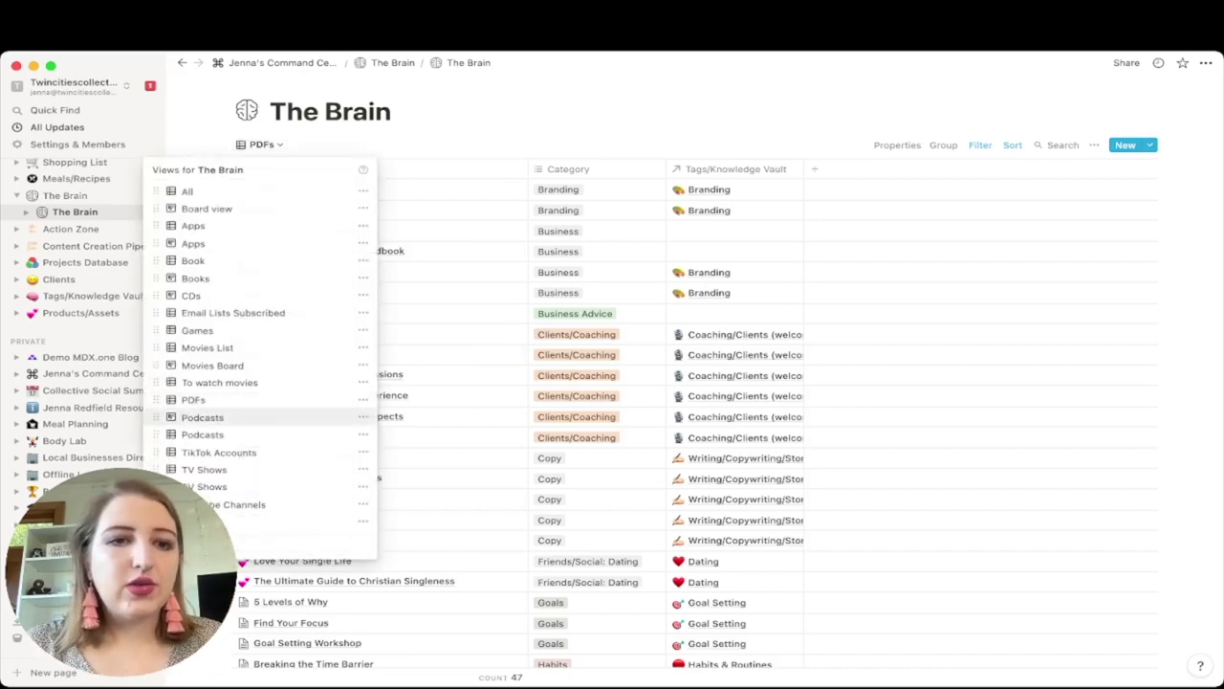
click(201, 417)
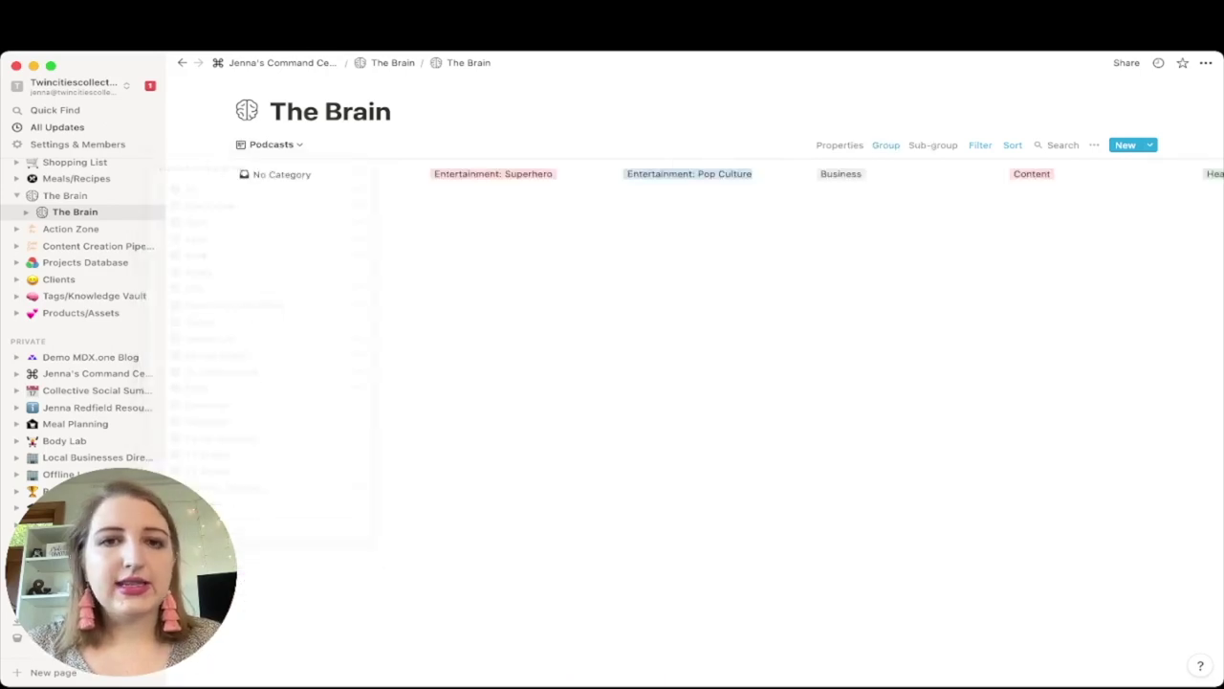
scroll(689, 420, right, 10)
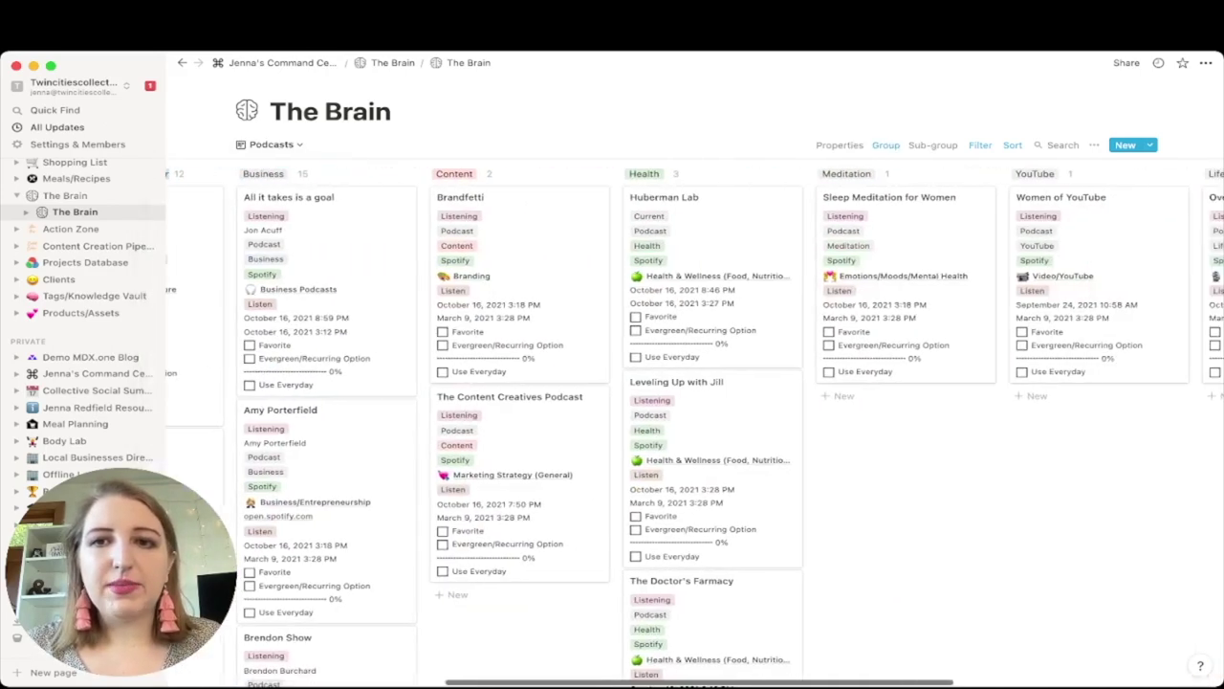
scroll(689, 421, right, 5)
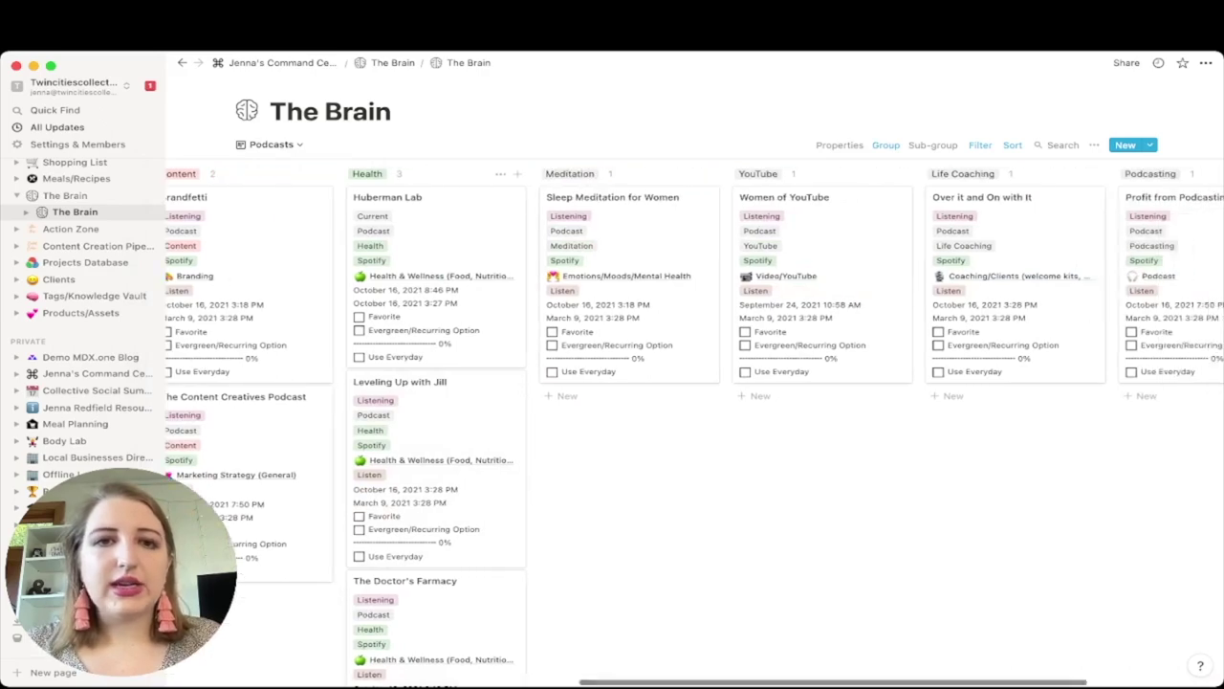
scroll(689, 421, left, 15)
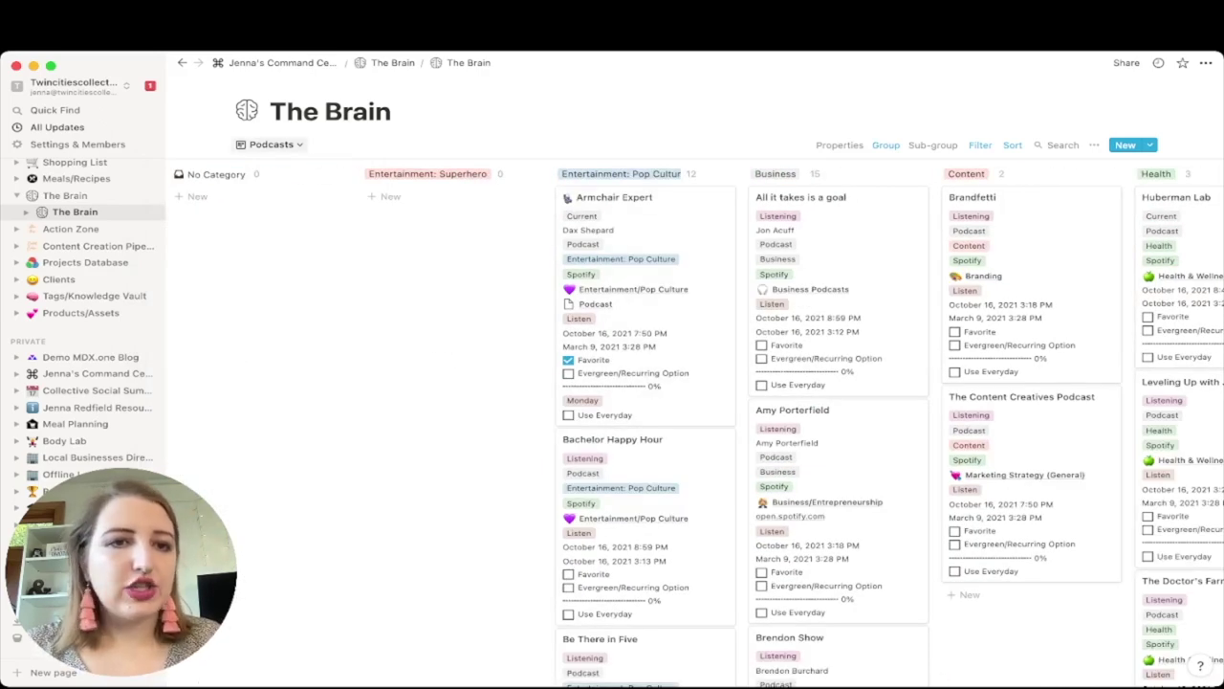
Step: Switch The Brain to the TikTok Accounts view and look over its list of accounts
click(271, 145)
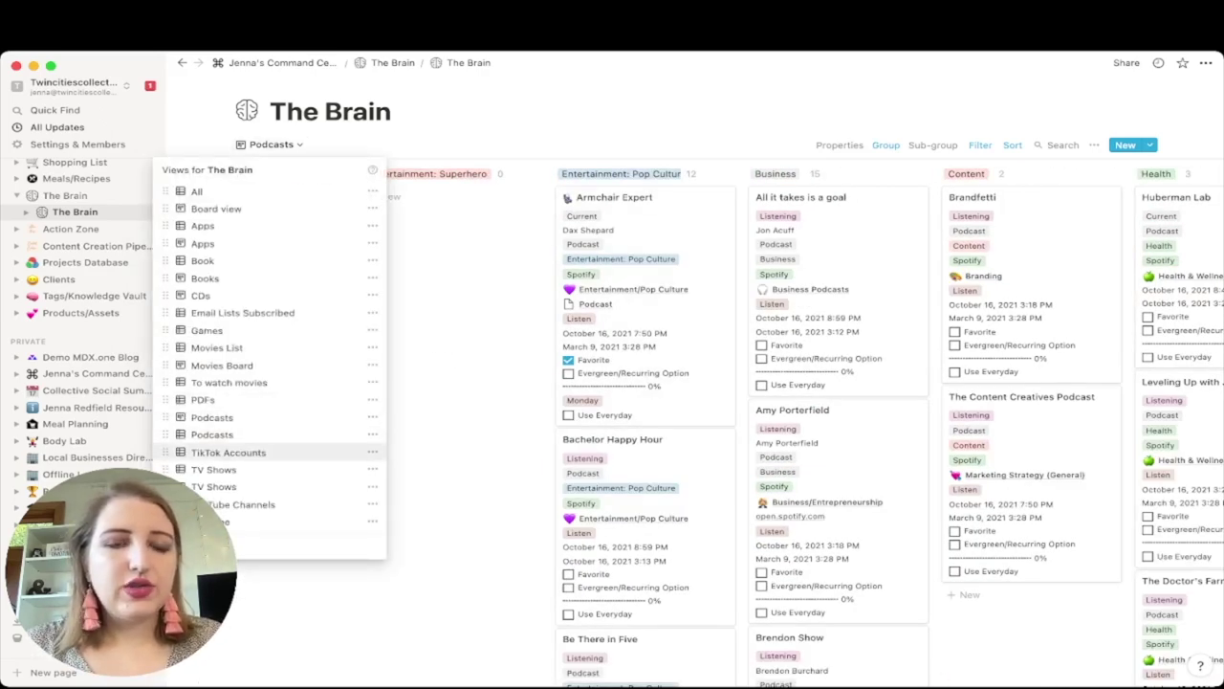
click(227, 452)
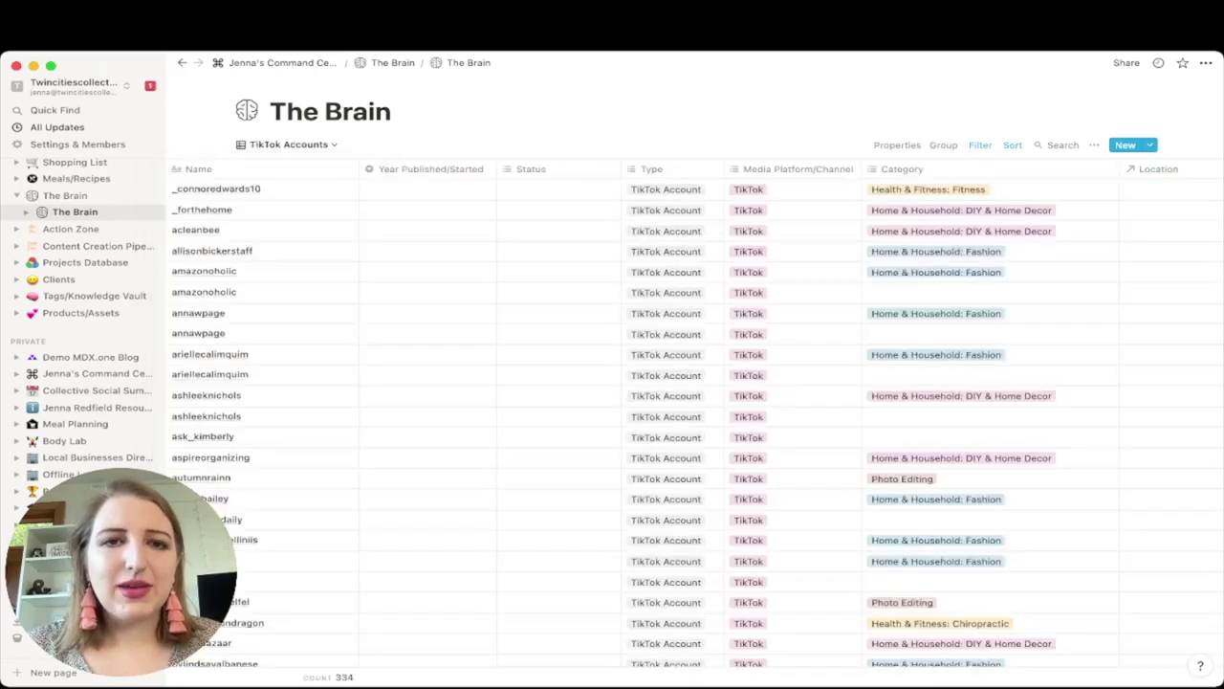
scroll(401, 273, down, 5)
scroll(402, 273, up, 5)
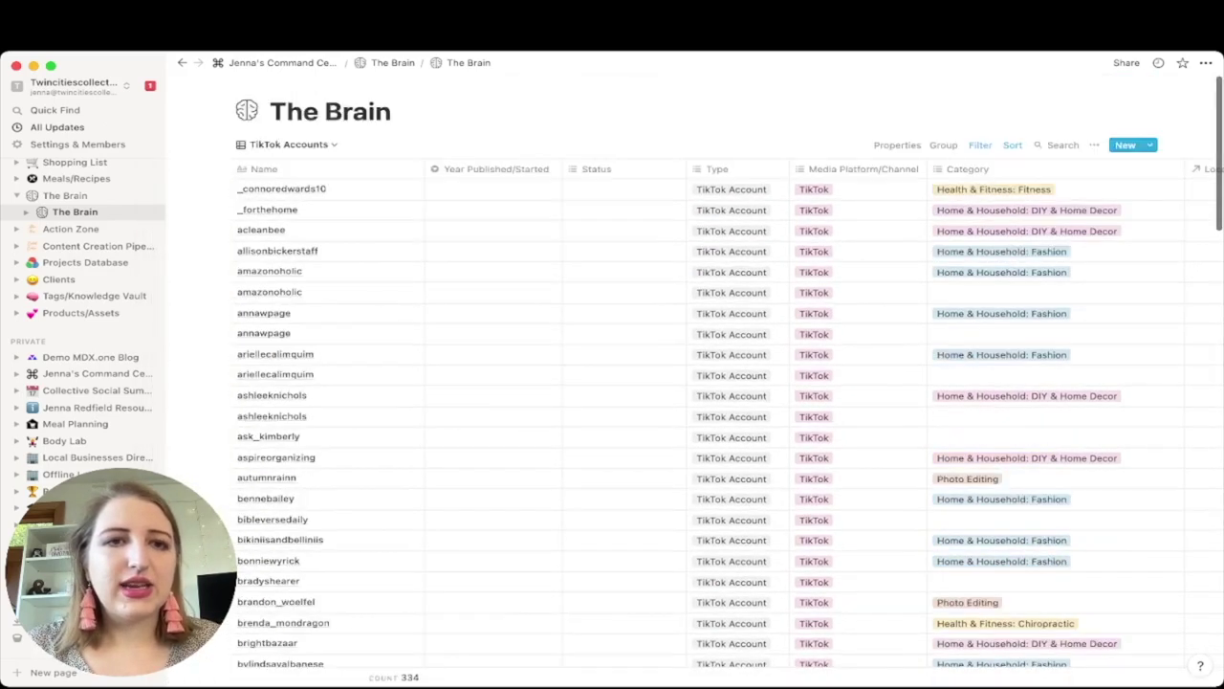
Step: Switch to the TV Shows board view and look through its media platform columns
click(289, 145)
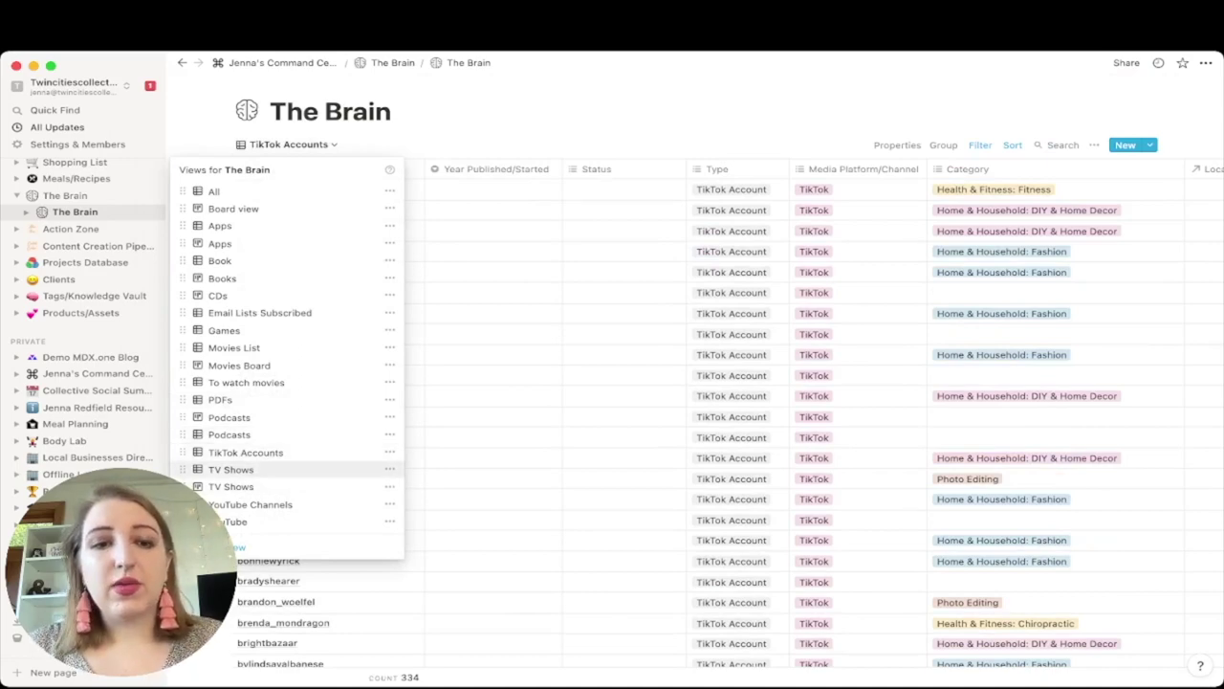
click(230, 486)
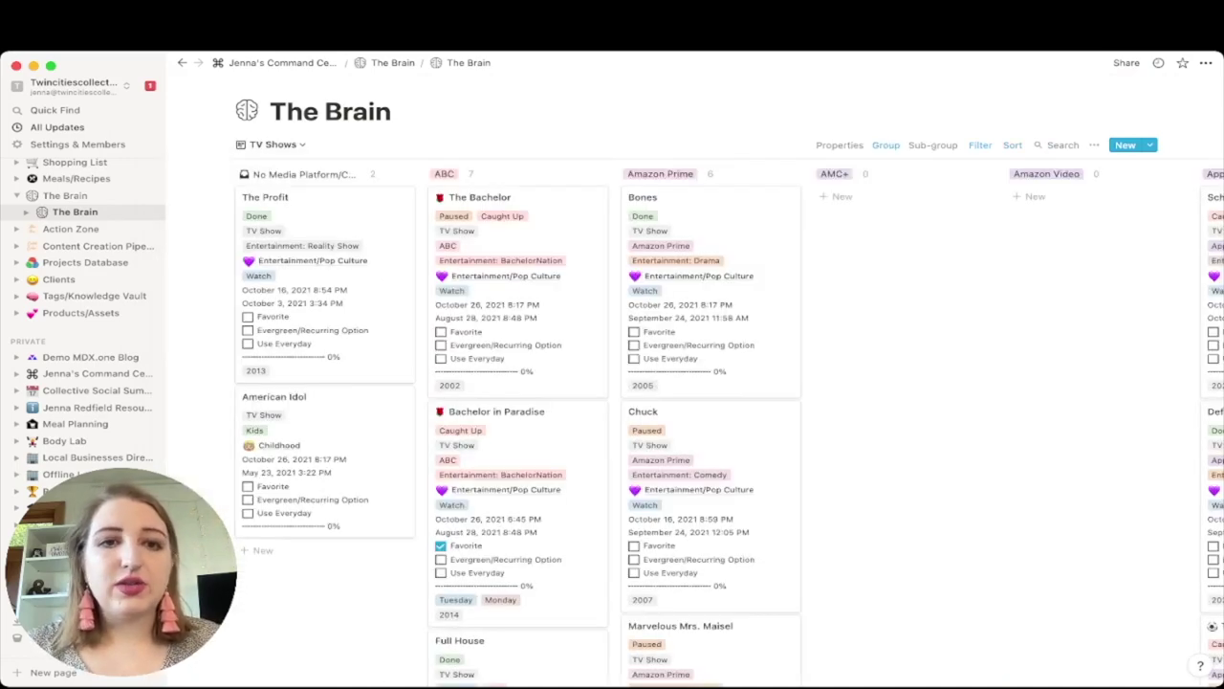
scroll(696, 428, right, 10)
scroll(695, 427, left, 5)
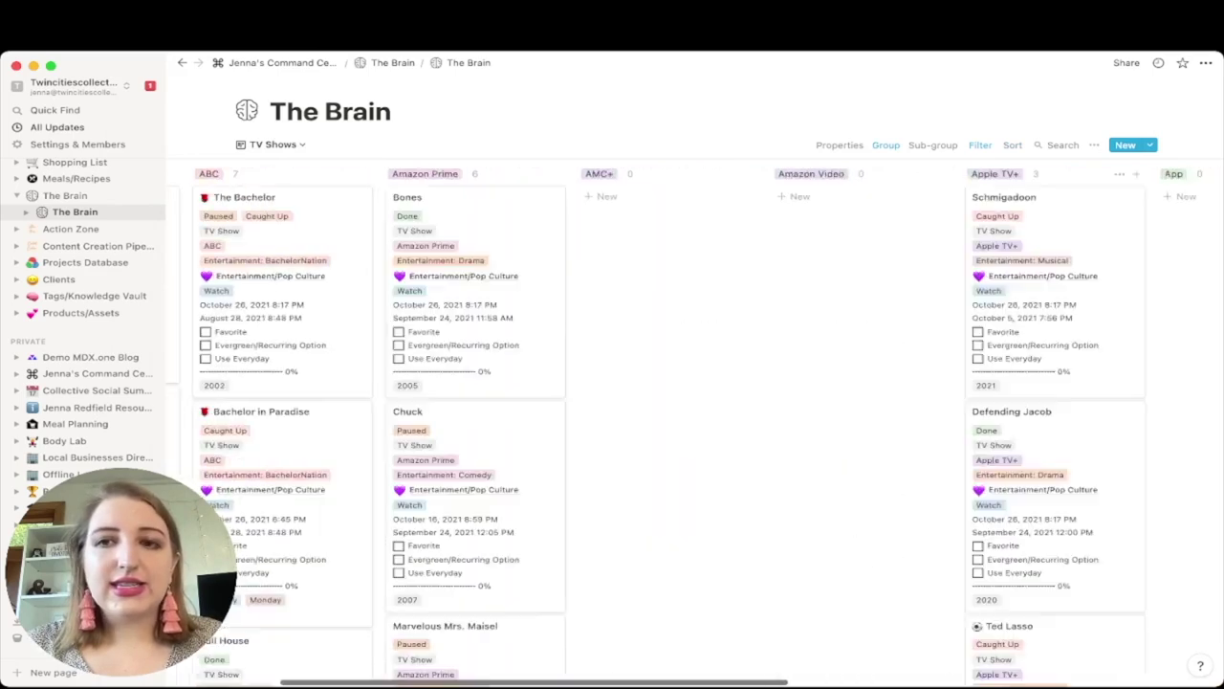
scroll(695, 428, right, 2)
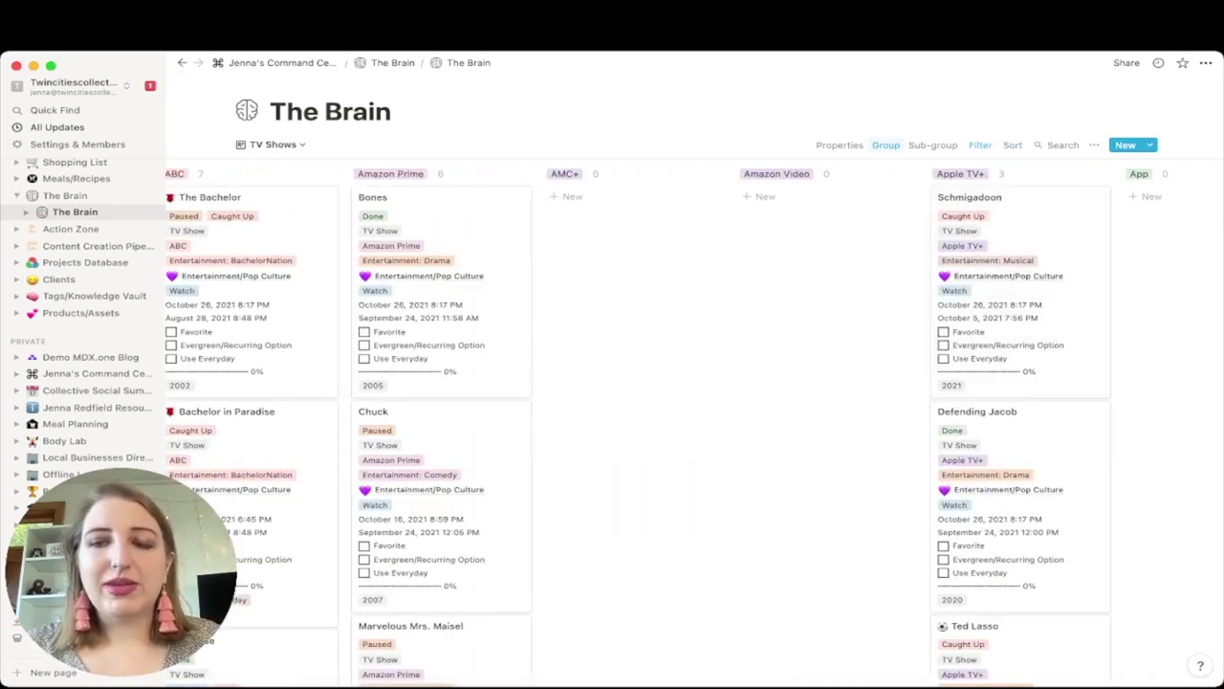
Step: Group the TV Shows board by Status and look through the resulting columns
click(886, 144)
click(952, 195)
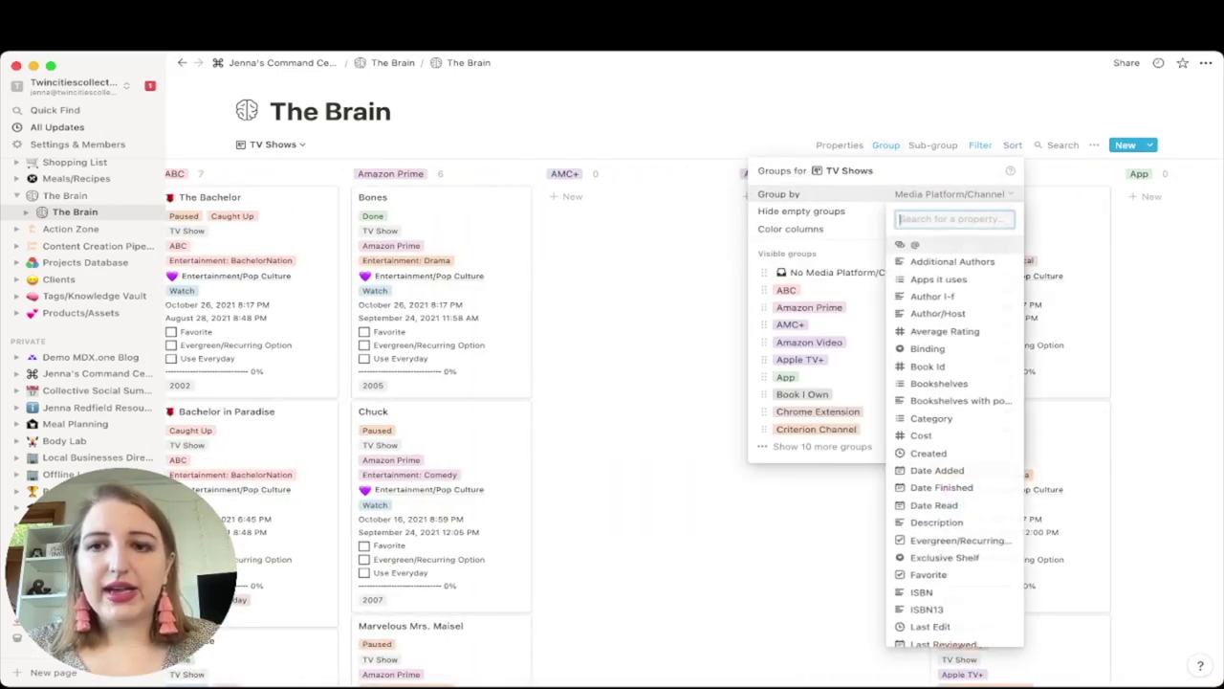
scroll(952, 522, down, 5)
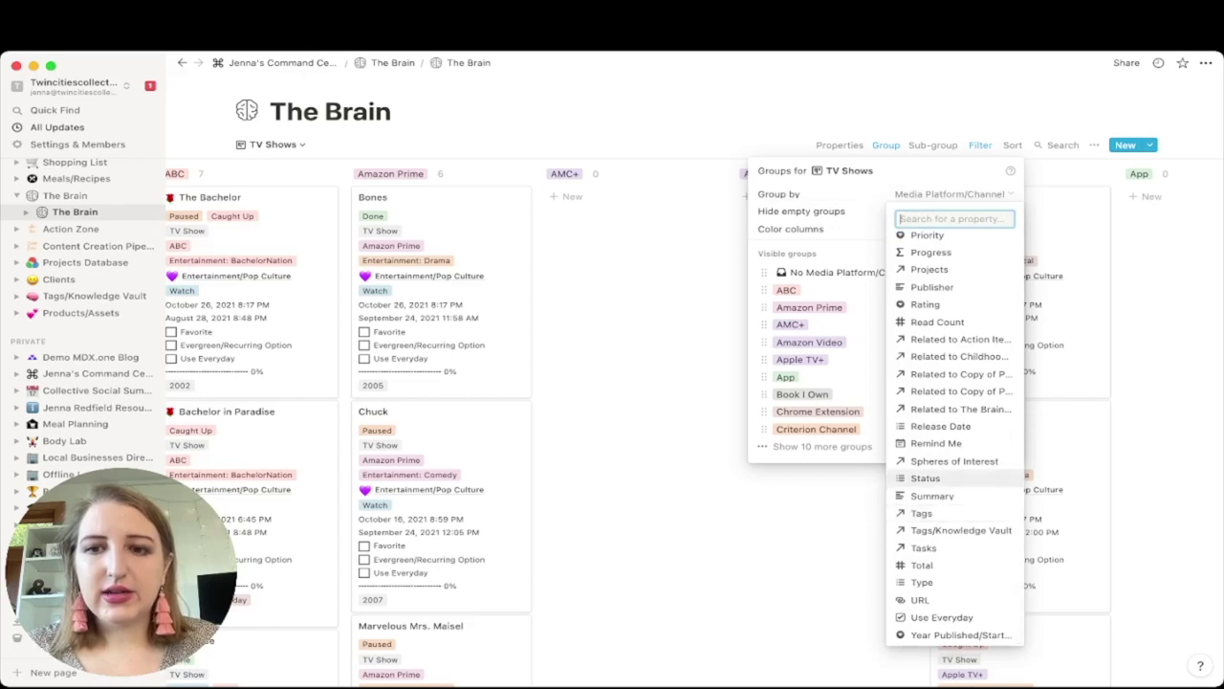
click(925, 478)
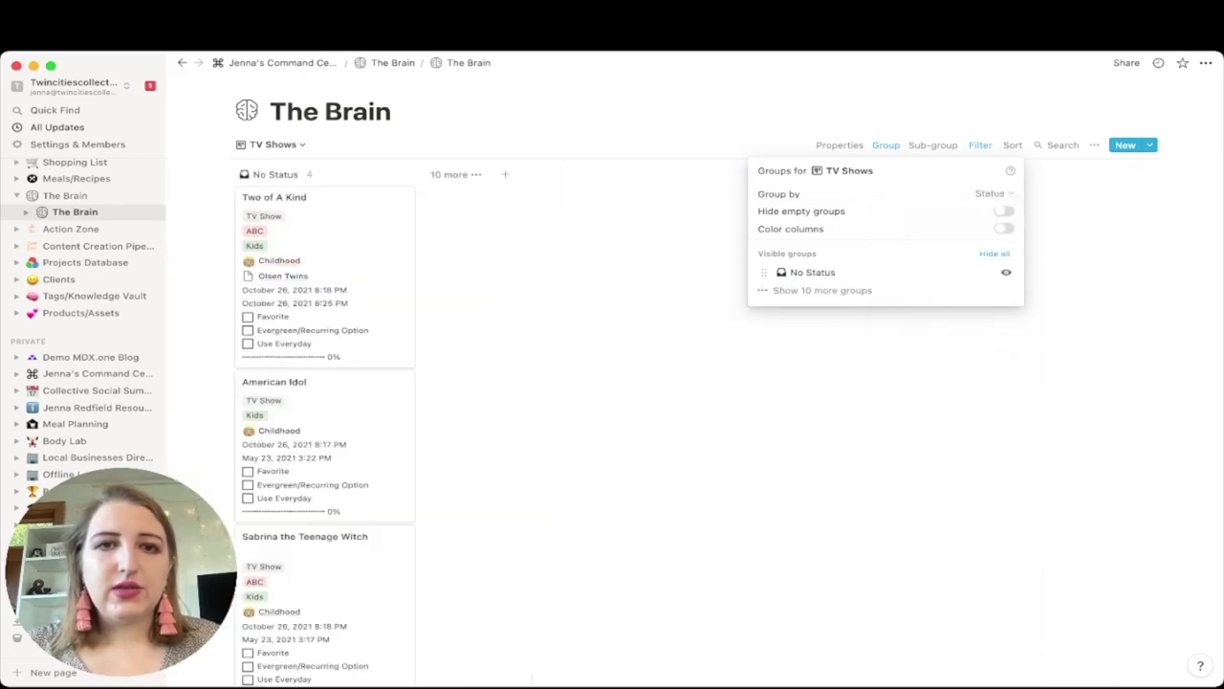
key(Escape)
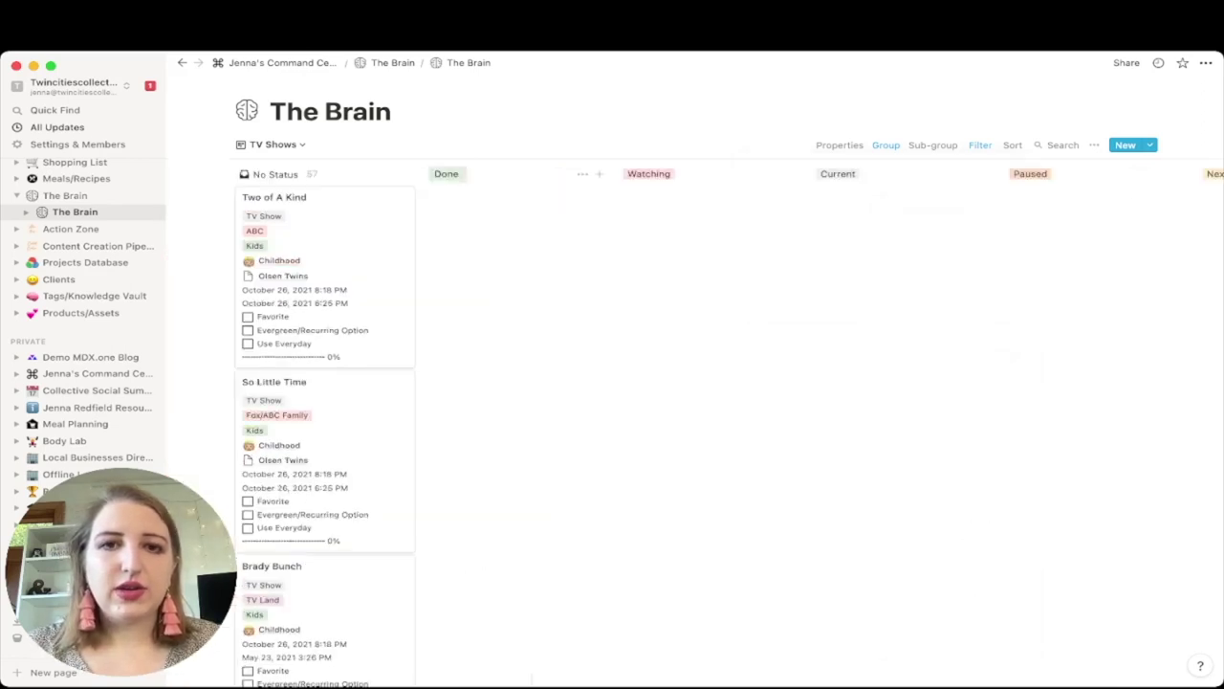
scroll(695, 421, right, 15)
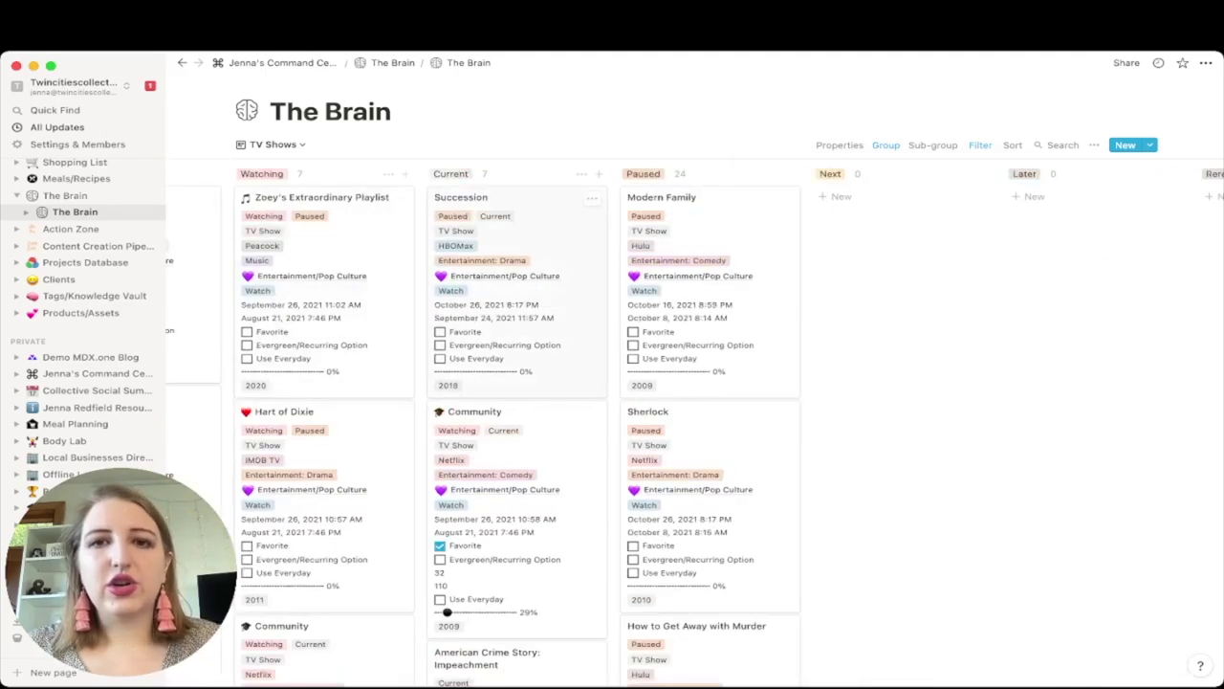
scroll(695, 421, left, 15)
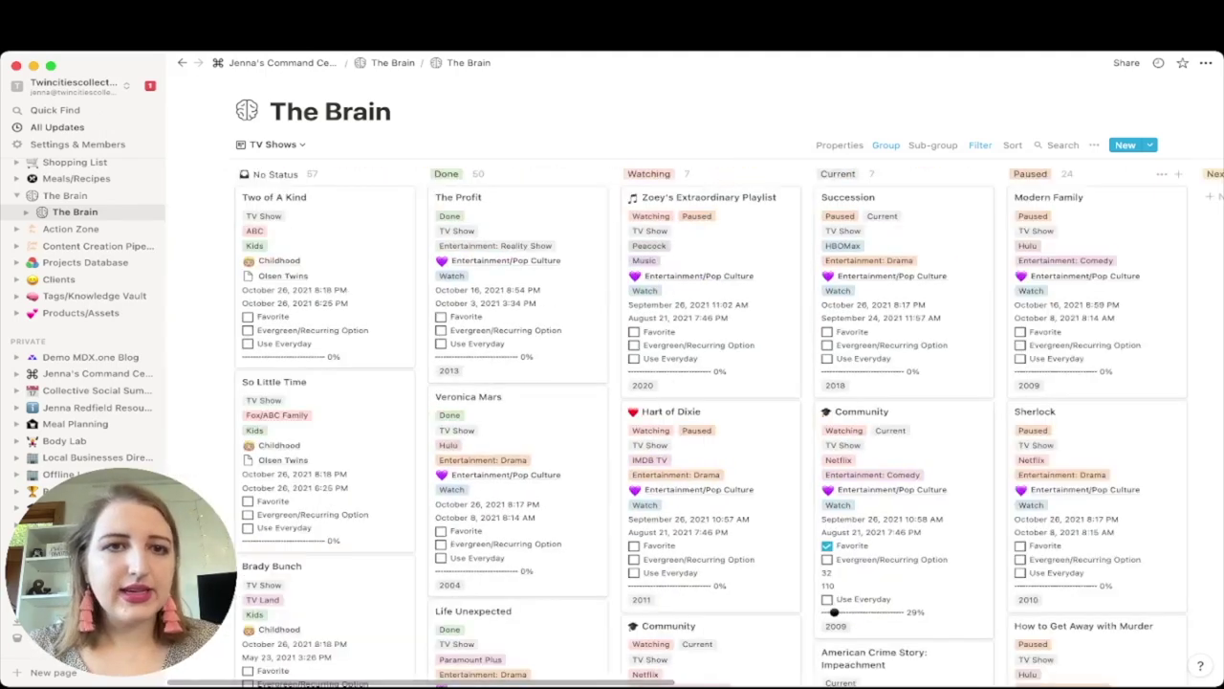
Step: Switch to the Apps table view and look through the whole list of apps
click(274, 144)
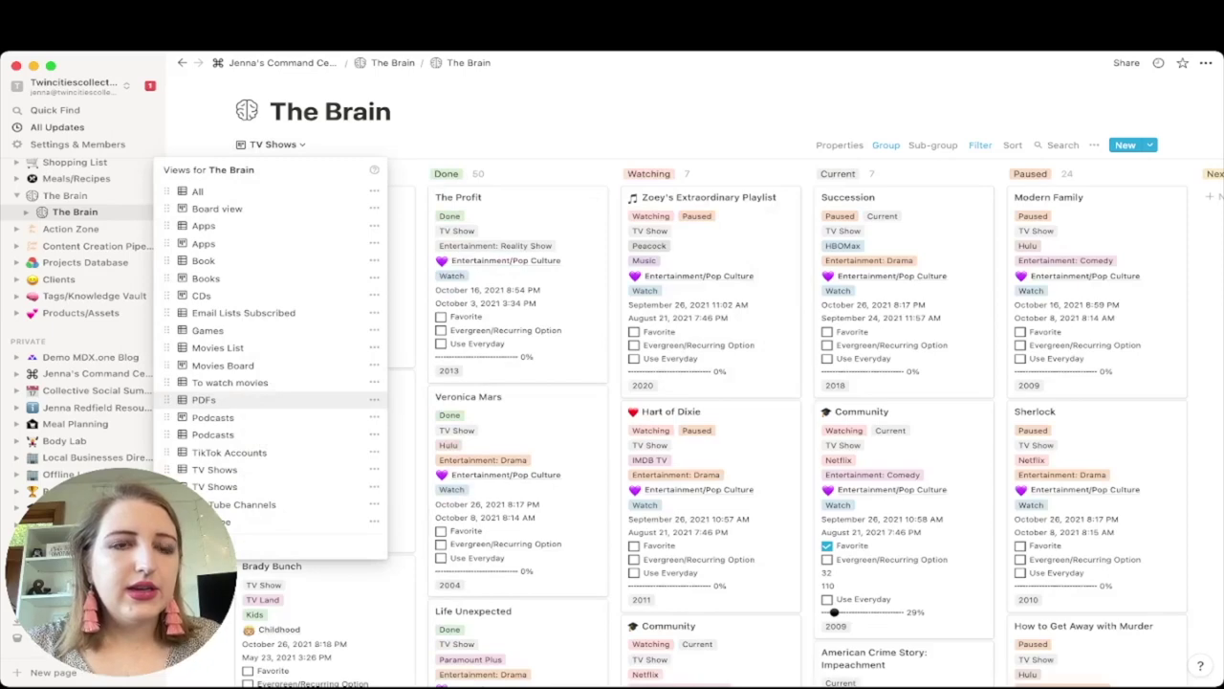
click(203, 225)
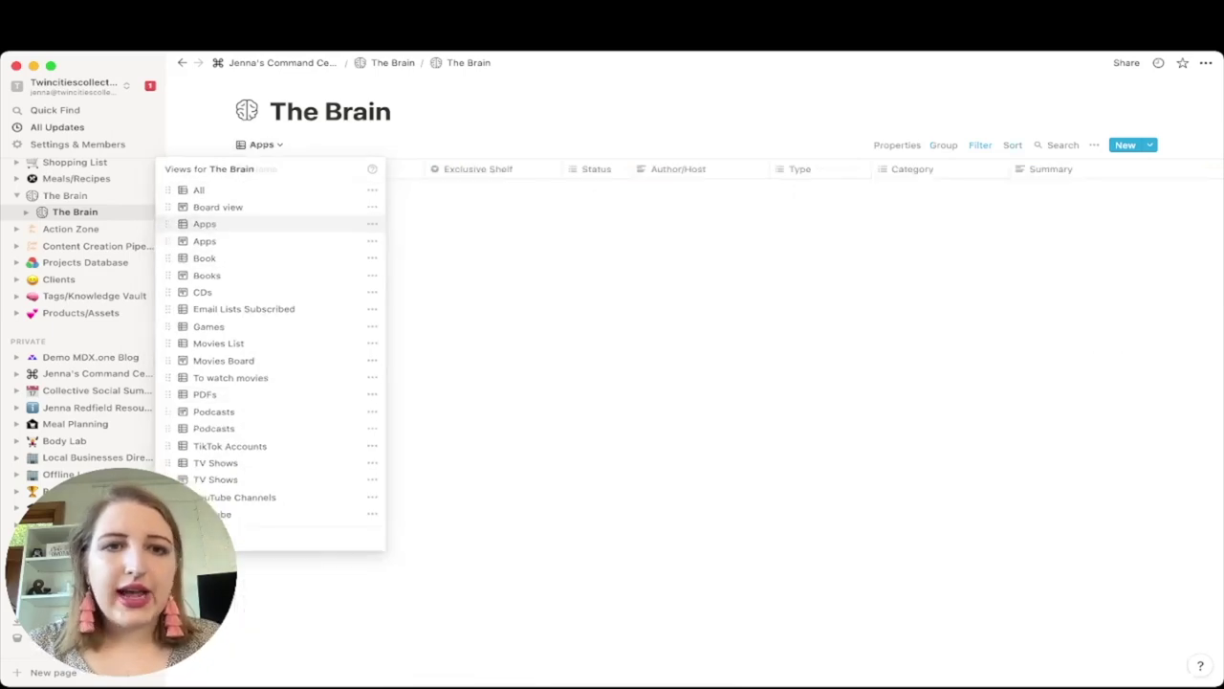
scroll(727, 316, down, 20)
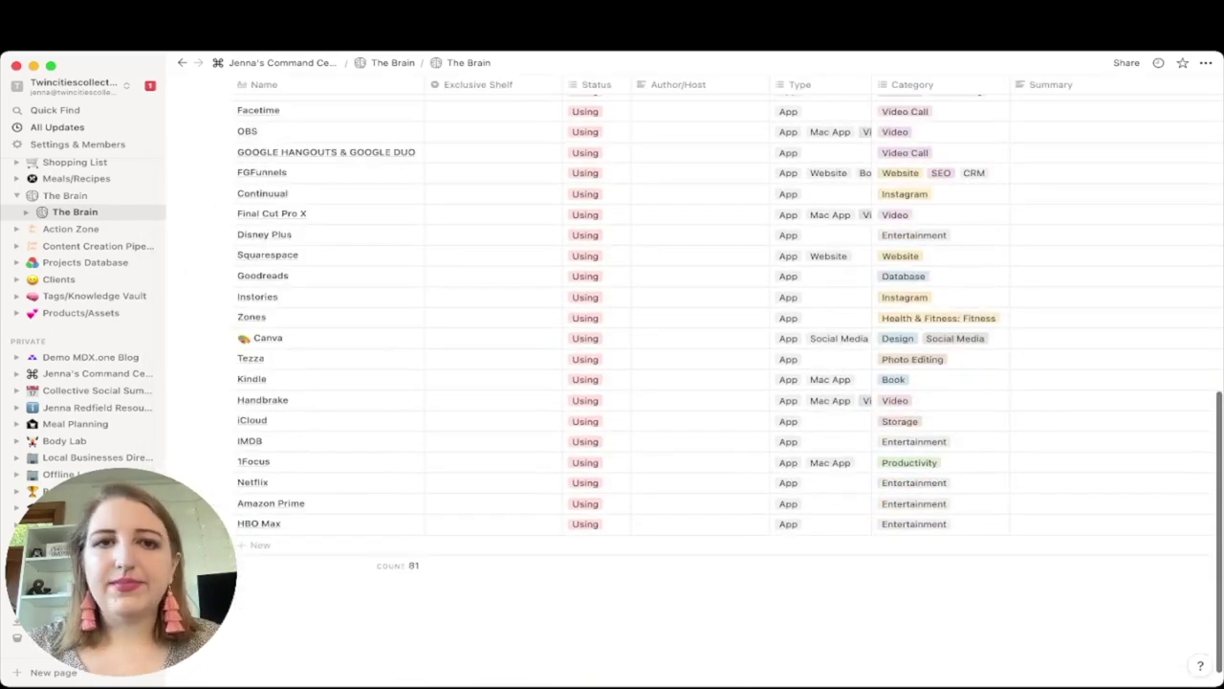
scroll(727, 383, up, 20)
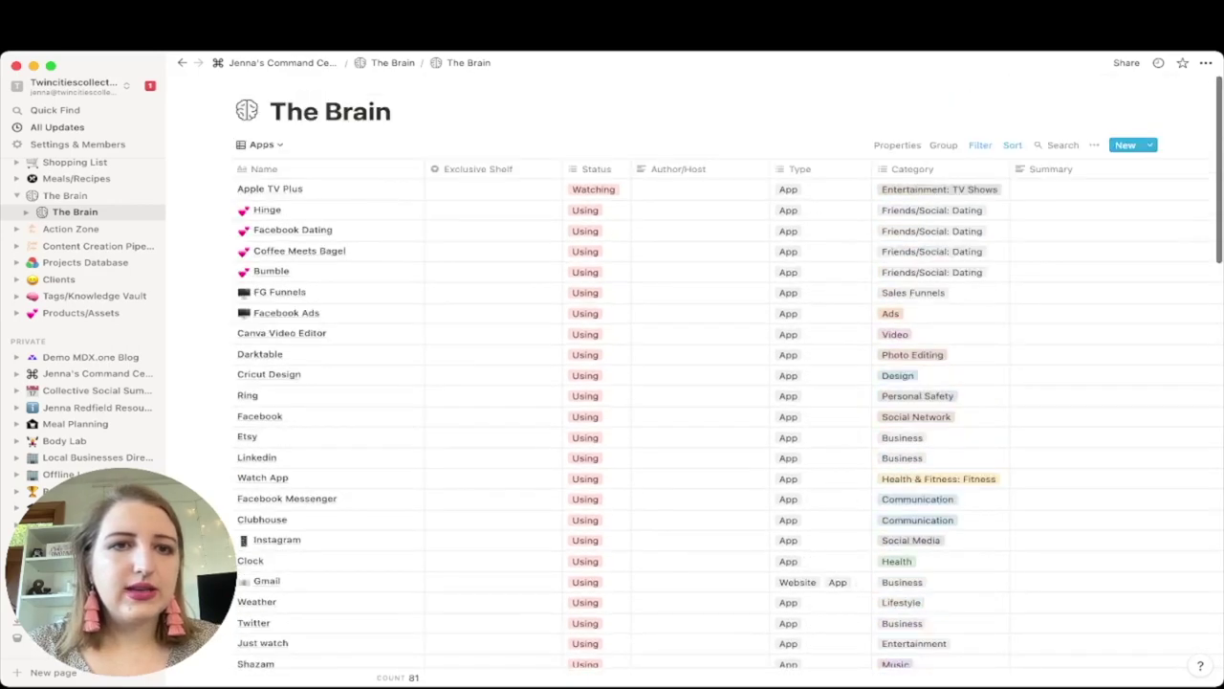
Step: Switch to the YouTube board view, load its additional category groups, and look through the channels in each column
click(261, 144)
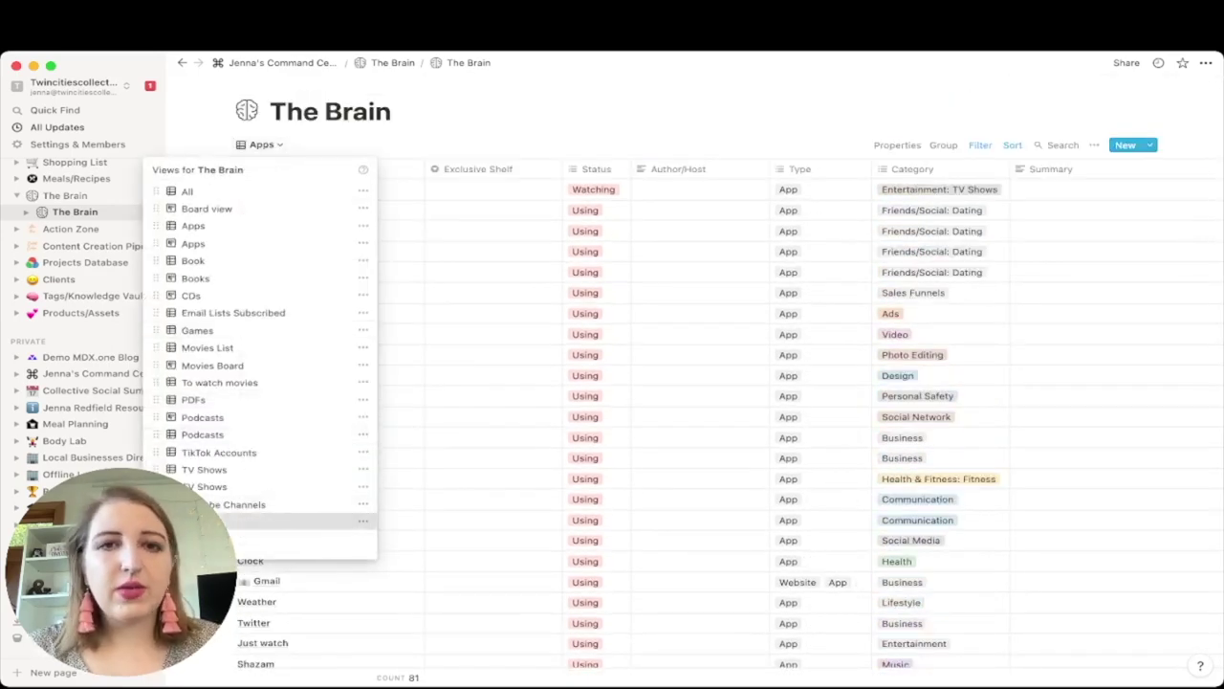
click(287, 521)
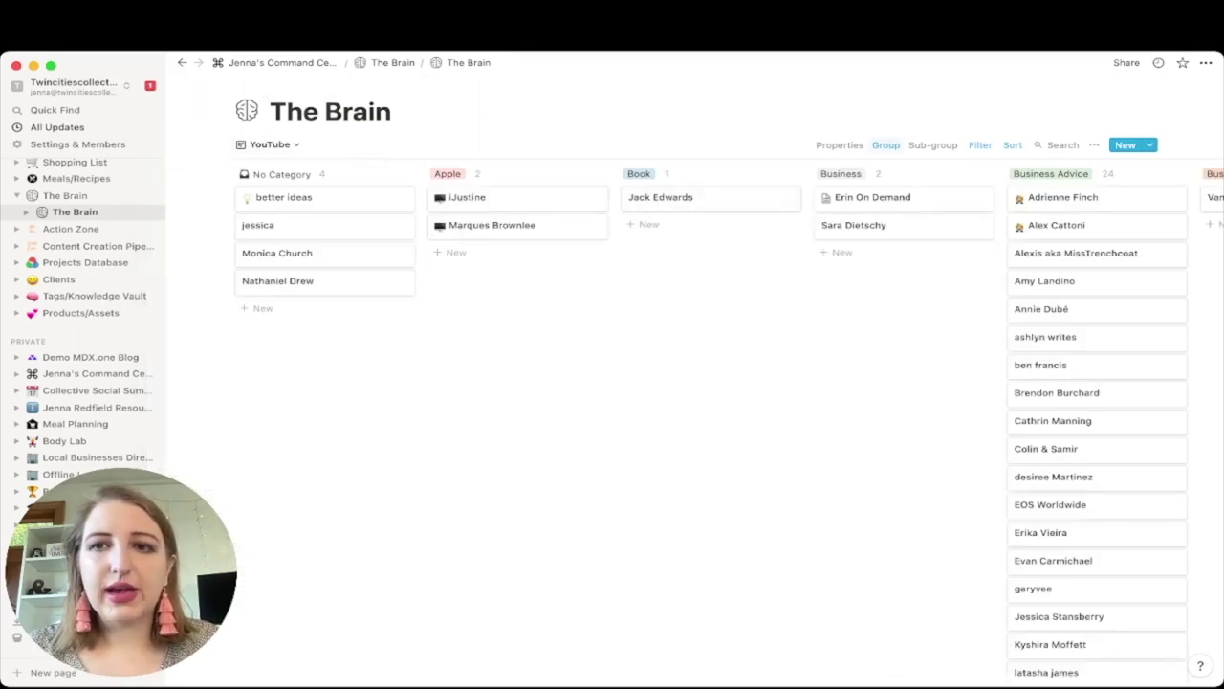
click(886, 145)
key(Escape)
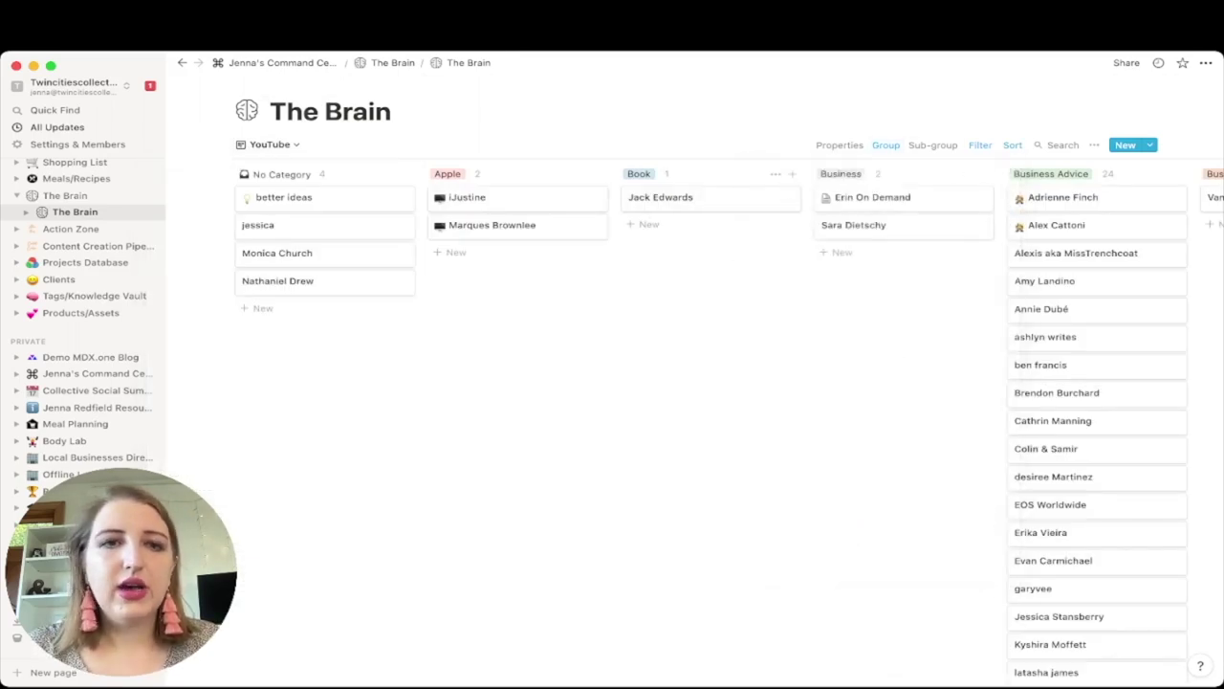
scroll(905, 287, right, 15)
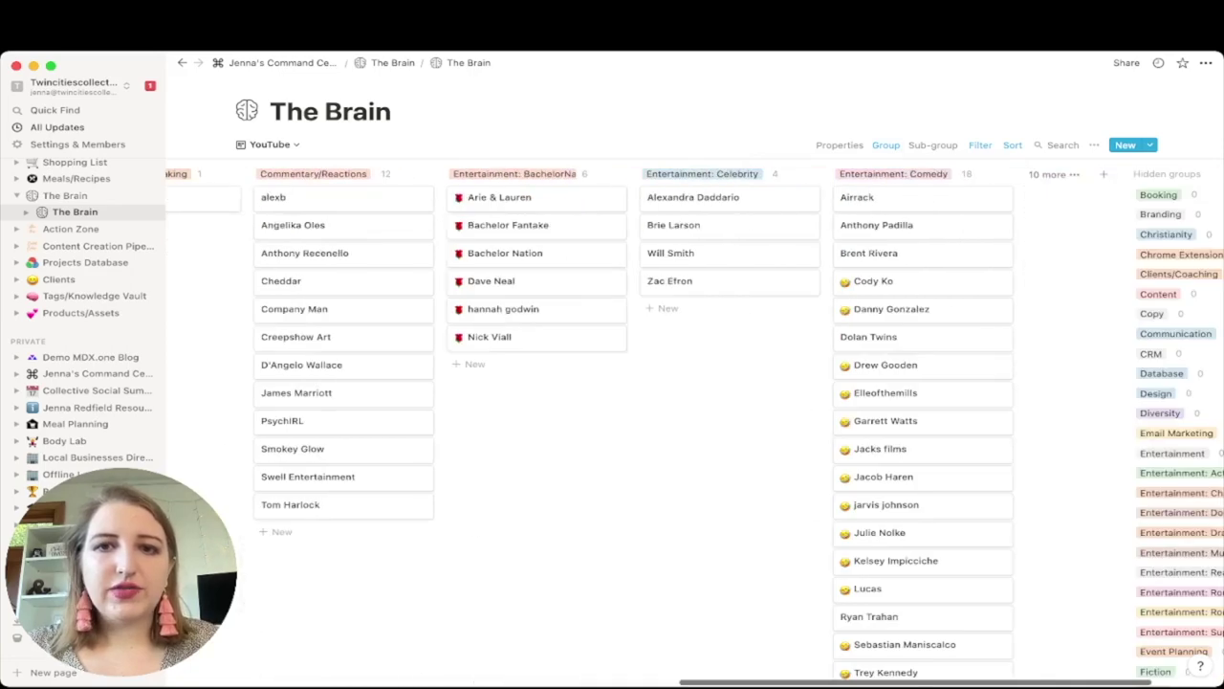
scroll(670, 383, right, 2)
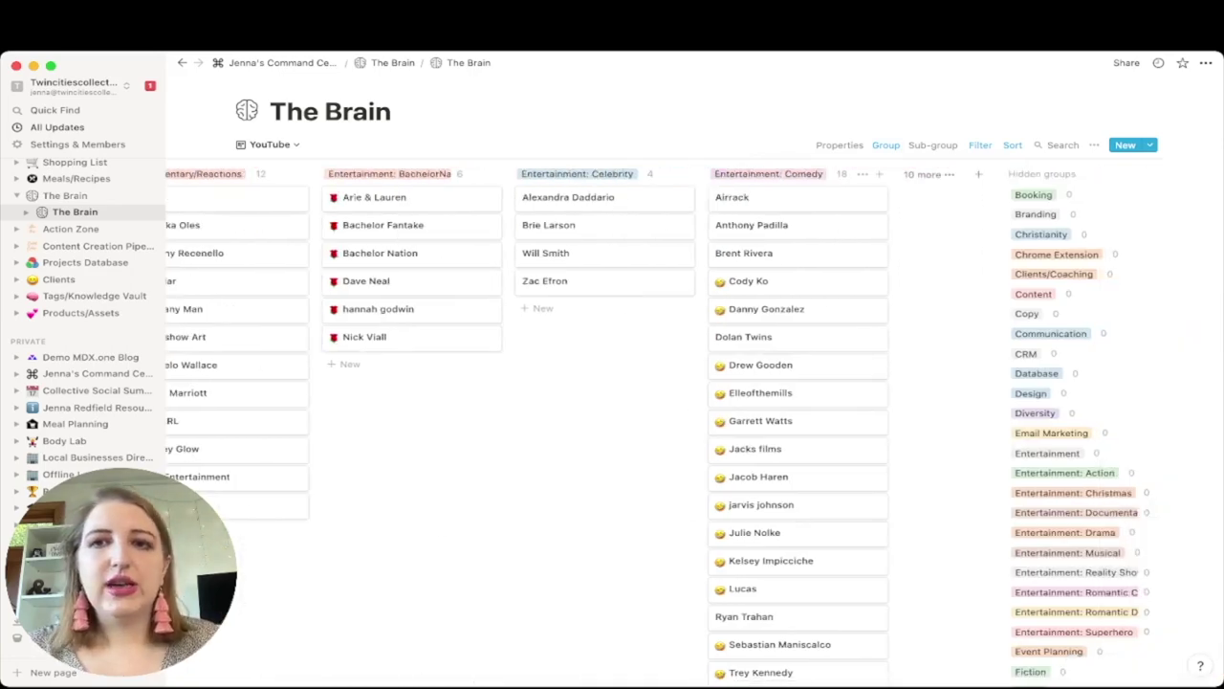
click(923, 173)
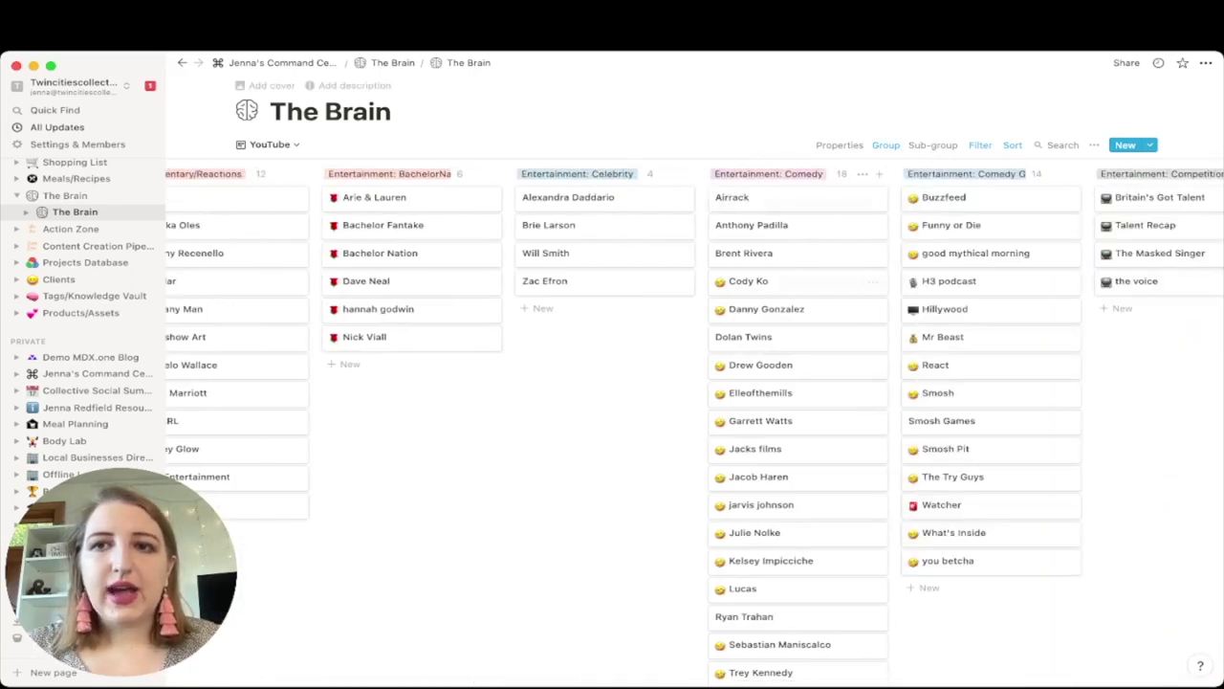
scroll(694, 426, right, 18)
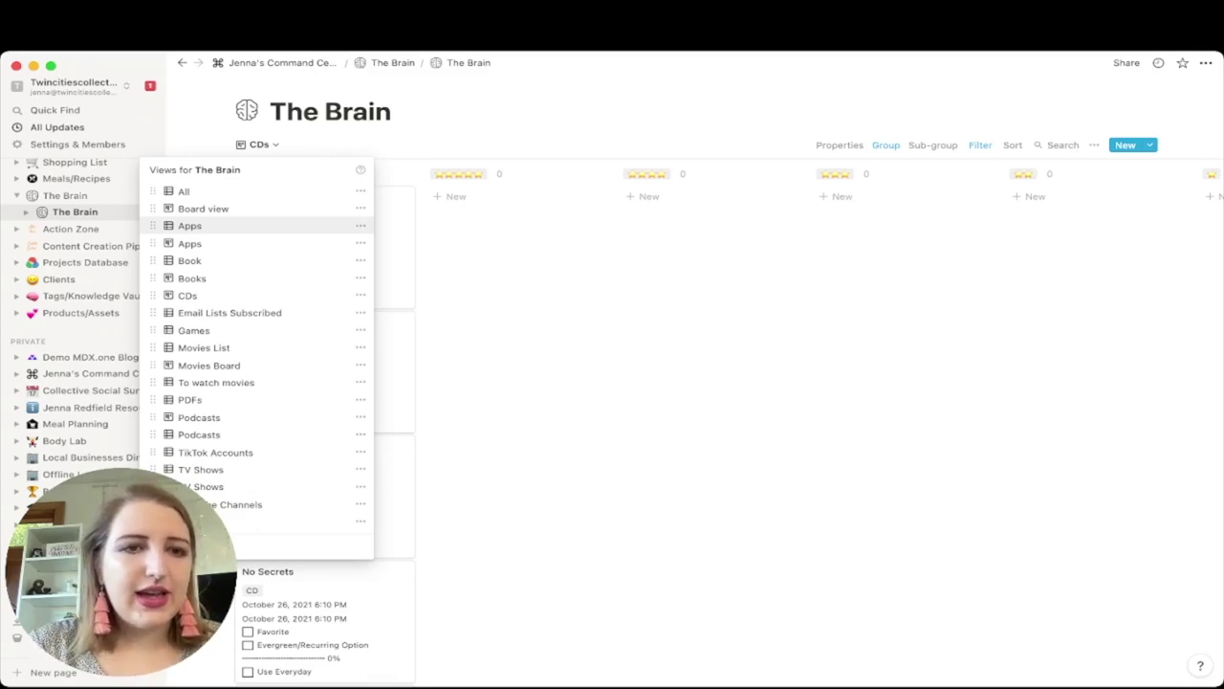
Step: View the Email Lists Subscribed table, followed by the Games table
click(229, 312)
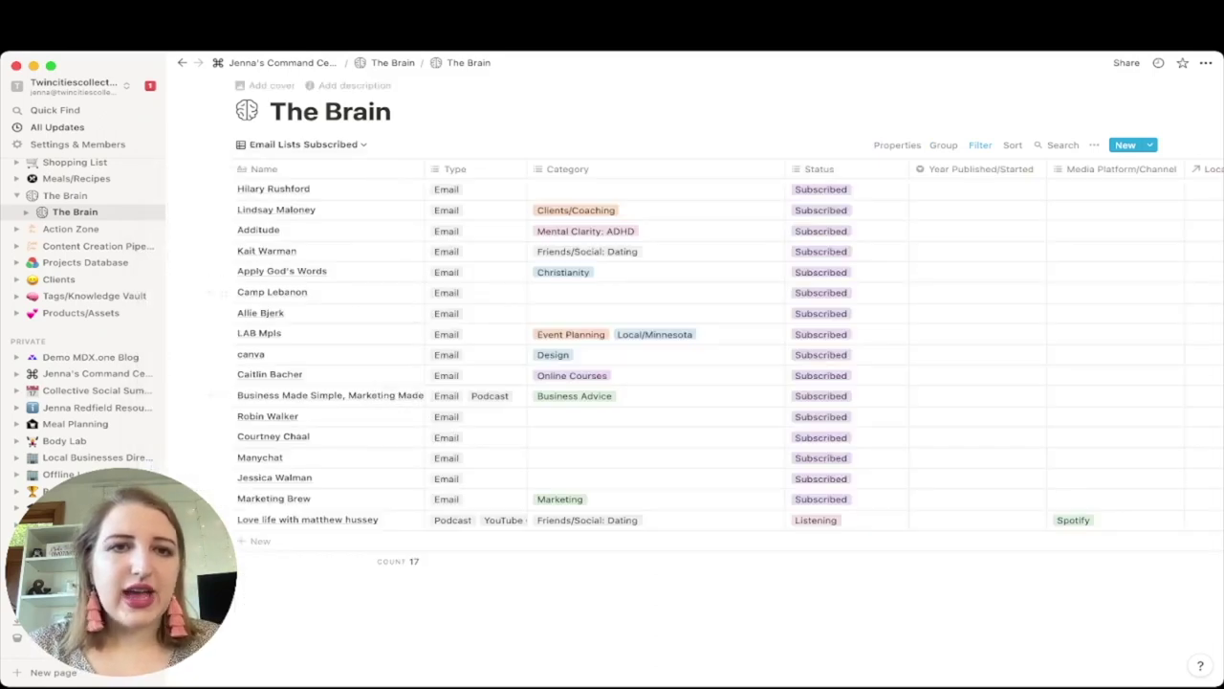
click(303, 144)
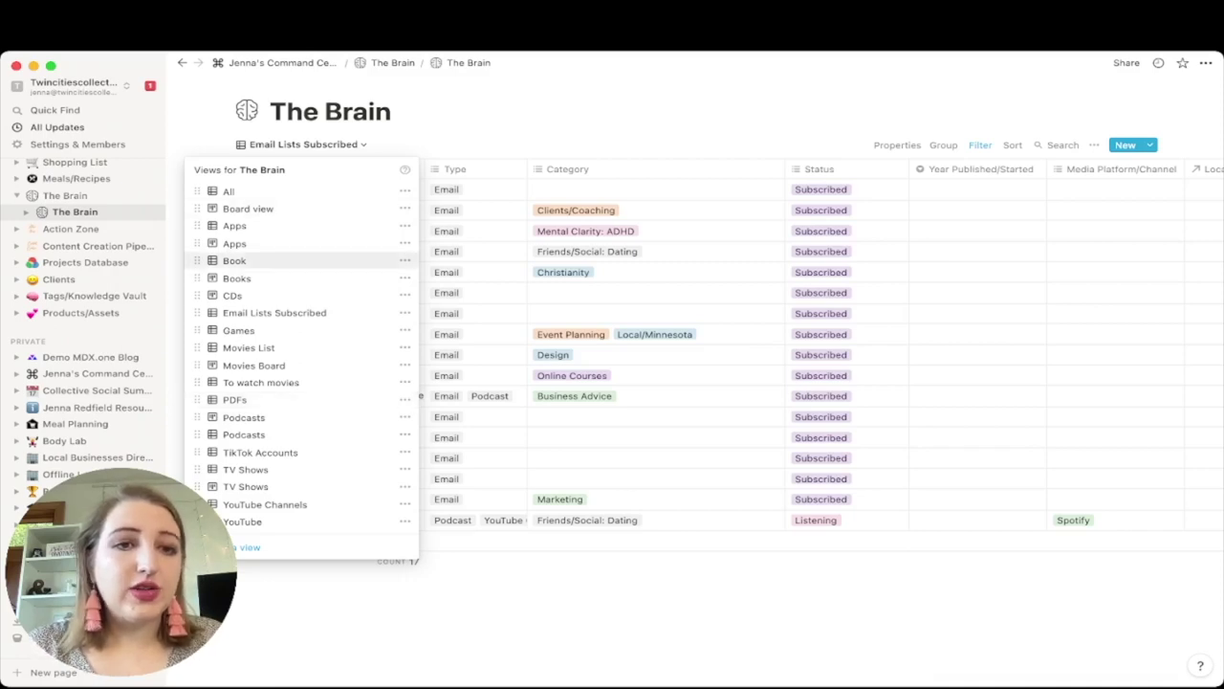
click(239, 330)
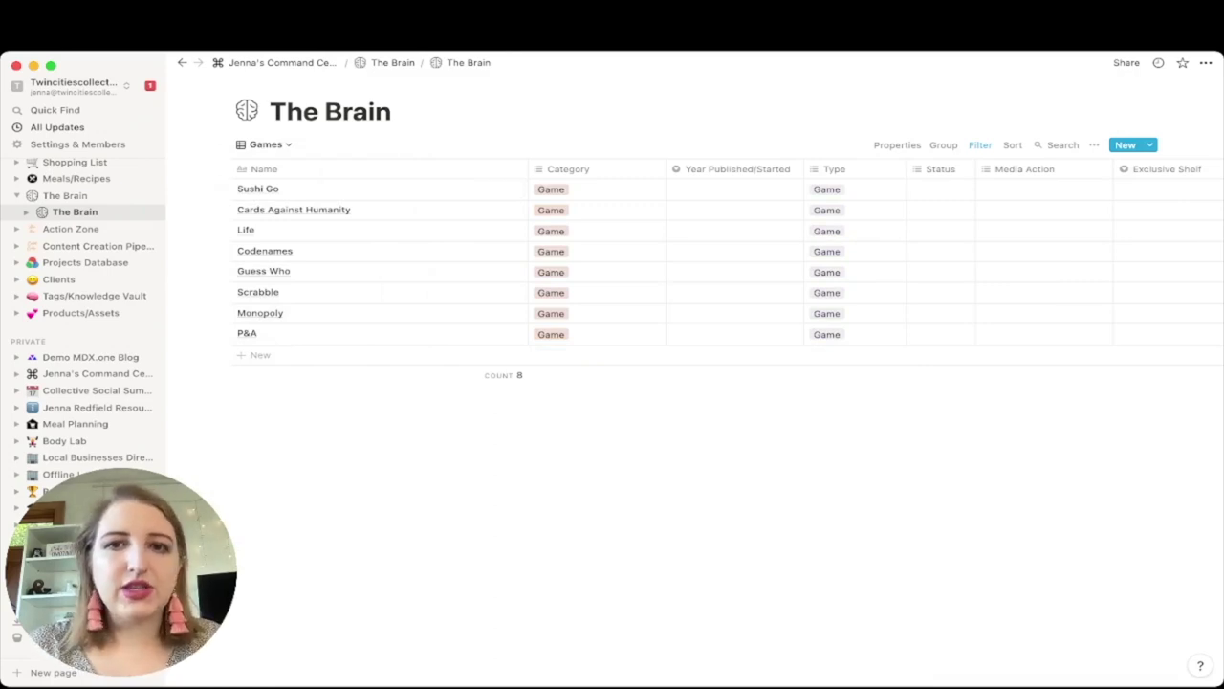
Step: Bring up the list of views available for The Brain and look it over
click(265, 144)
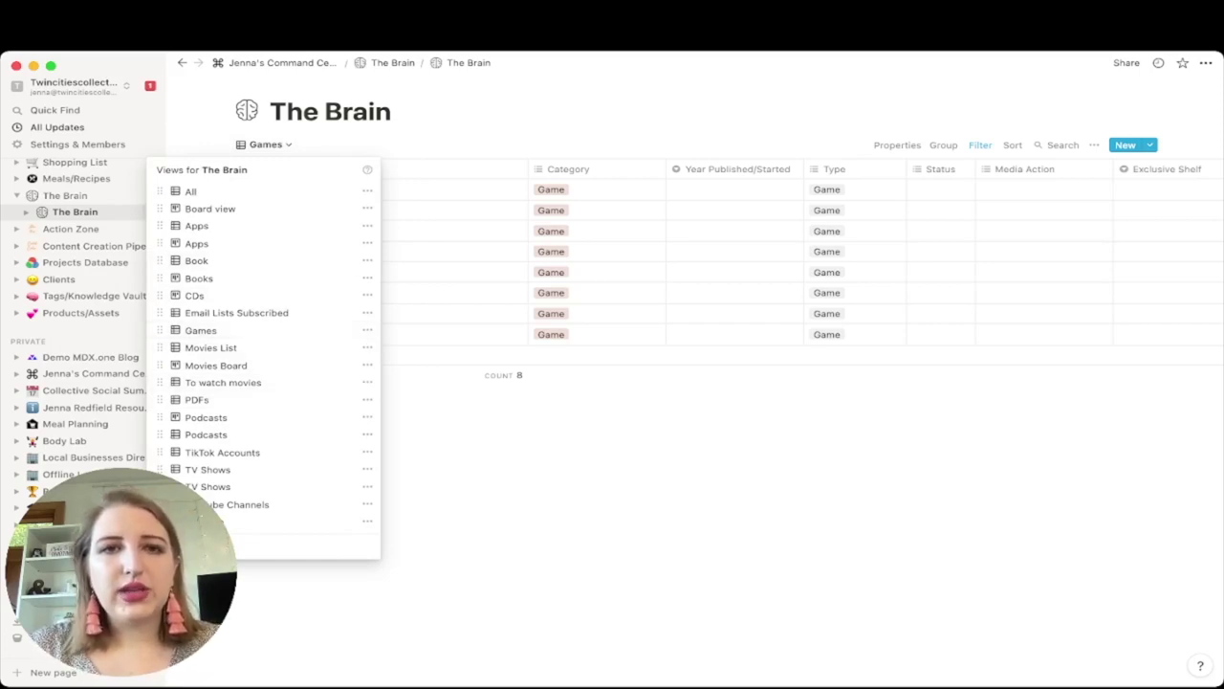
key(Escape)
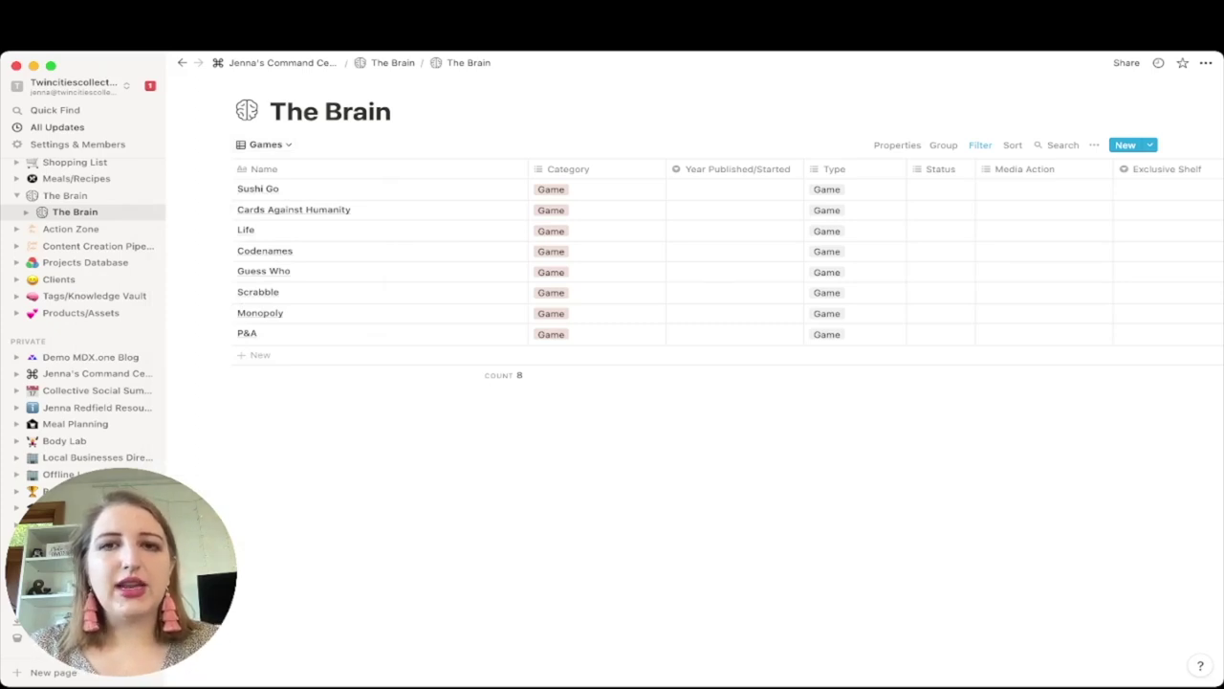
click(265, 144)
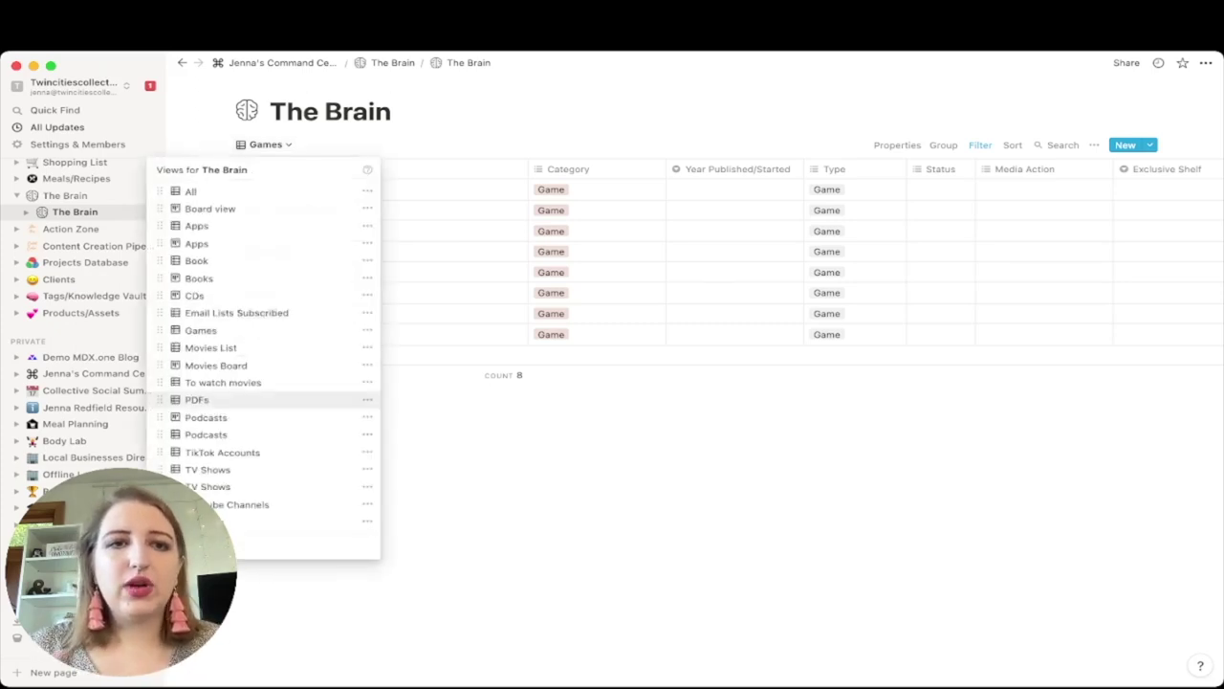